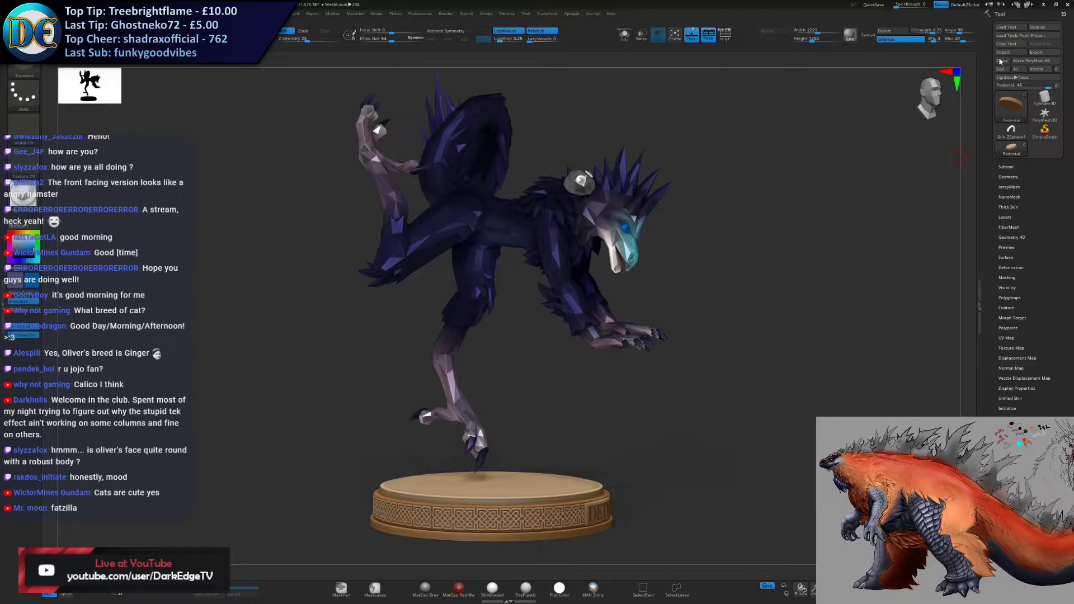
- Examine the finished feathered creature and its pedestal from the front and both sides
{"action": "left_click", "coordinate": [687, 377]}
{"action": "key", "text": "comma"}
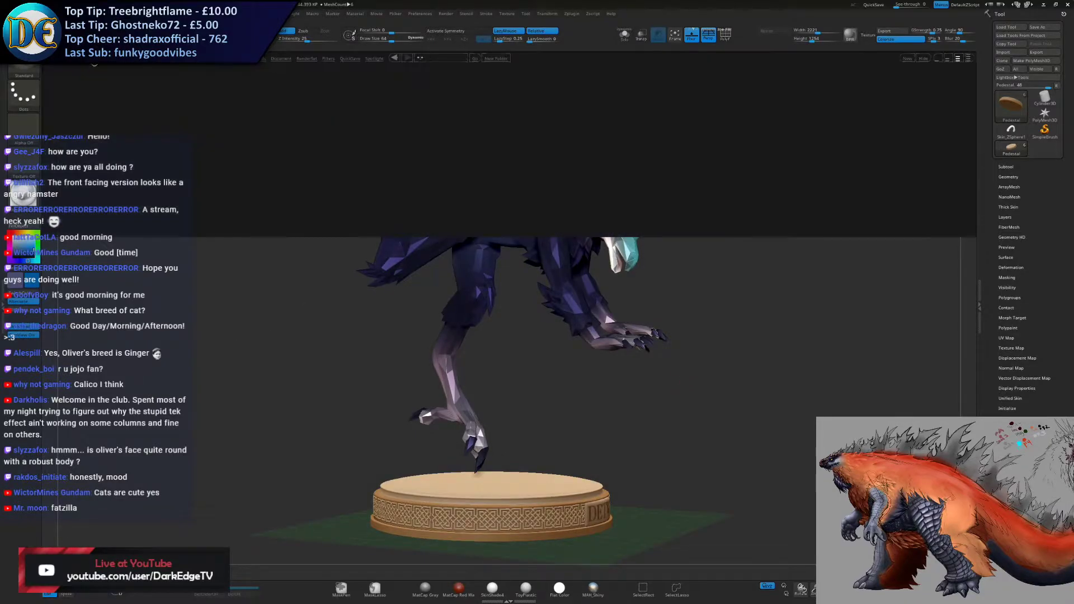
{"action": "key", "text": "comma"}
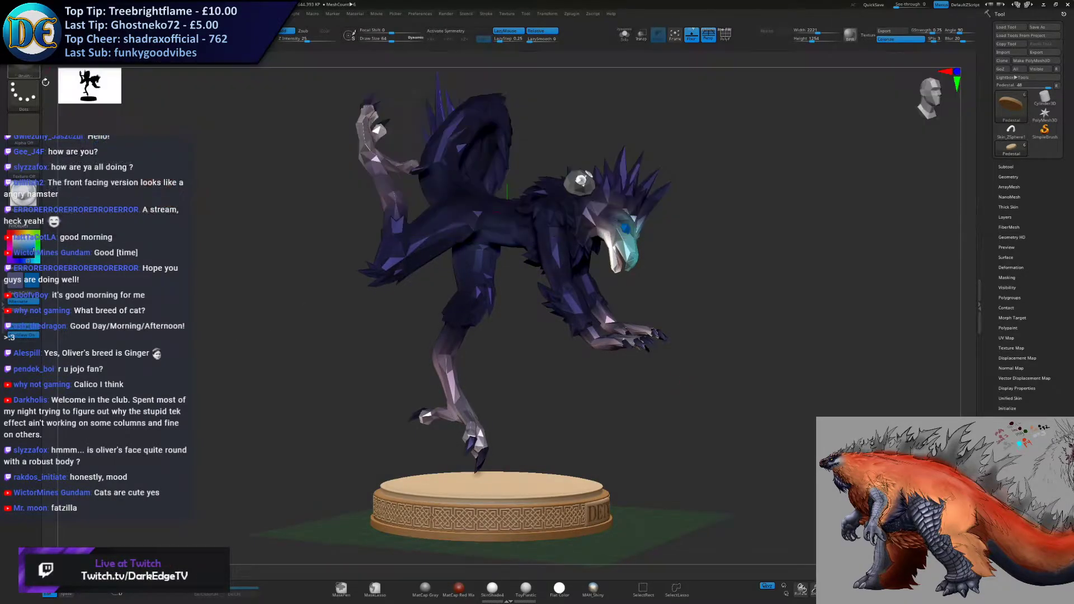
{"action": "left_click_drag", "start_coordinate": [272, 349], "coordinate": [402, 335]}
{"action": "mouse_move", "coordinate": [444, 306]}
{"action": "left_mouse_down", "text": "alt"}
{"action": "mouse_move", "coordinate": [444, 280]}
{"action": "mouse_move", "coordinate": [452, 283]}
{"action": "mouse_move", "coordinate": [442, 302]}
{"action": "mouse_move", "coordinate": [428, 297]}
{"action": "left_mouse_up", "text": "alt"}
{"action": "key", "text": "s"}
{"action": "left_click_drag", "start_coordinate": [428, 297], "coordinate": [421, 298]}
{"action": "left_click_drag", "start_coordinate": [420, 297], "coordinate": [441, 513], "text": "alt"}
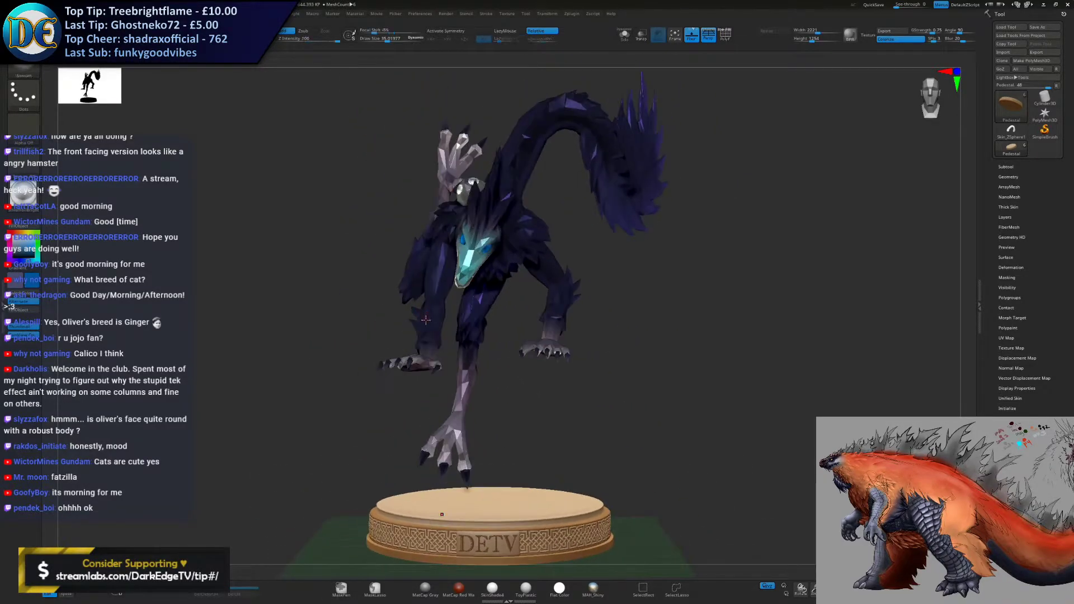
{"action": "left_click_drag", "start_coordinate": [479, 360], "coordinate": [565, 372]}
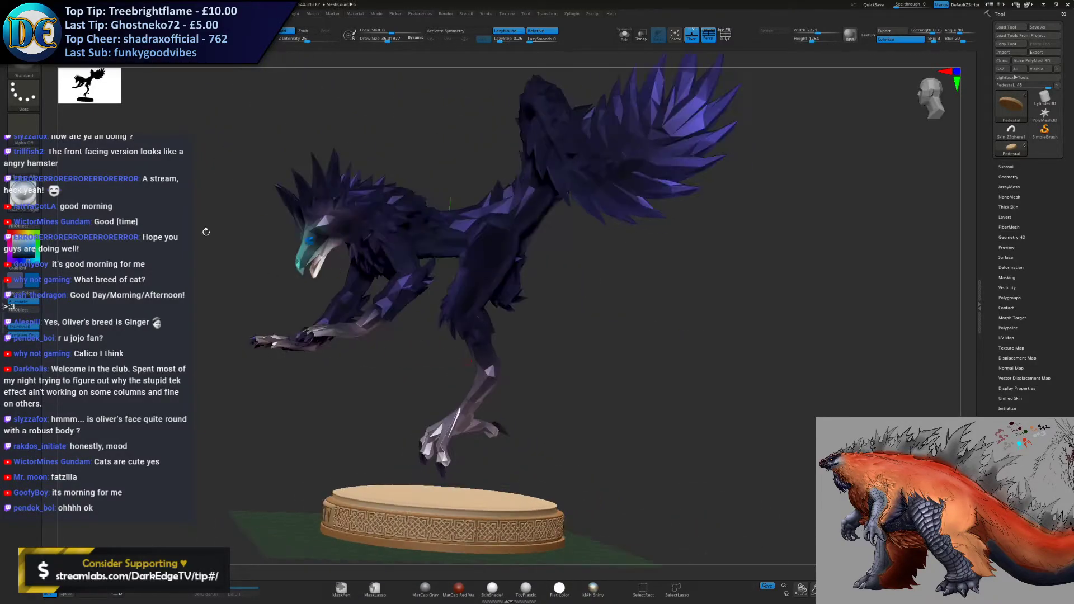
- Load the sphere project in place of the creature sculpture and show the floor grid
{"action": "key", "text": "comma"}
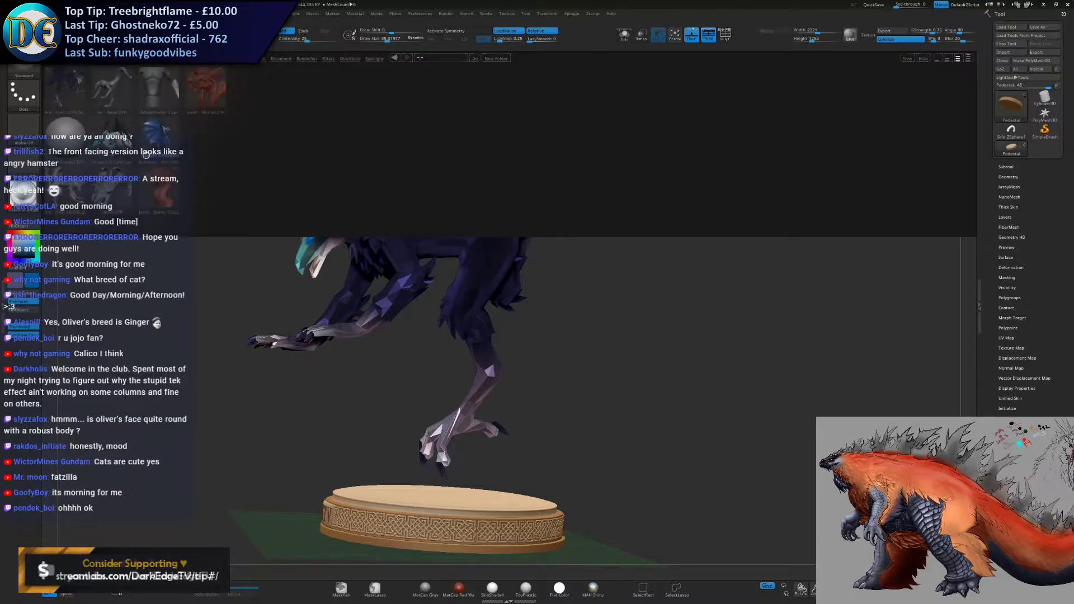
{"action": "double_click", "coordinate": [65, 137]}
{"action": "left_click", "coordinate": [567, 328]}
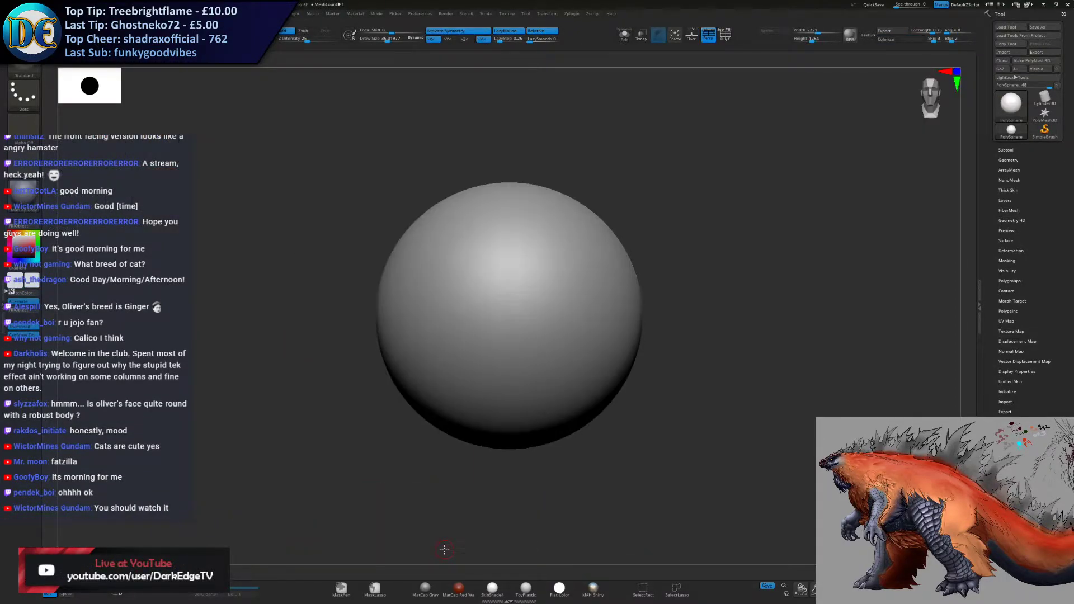
{"action": "left_click", "coordinate": [691, 35]}
{"action": "mouse_move", "coordinate": [693, 107]}
{"action": "right_mouse_down", "text": "ctrl"}
{"action": "mouse_move", "coordinate": [609, 319]}
{"action": "mouse_move", "coordinate": [606, 309]}
{"action": "right_mouse_up", "text": "ctrl"}
- Choose the Move brush and remesh the sphere with DynaMesh at an adjusted resolution
{"action": "key", "text": "s"}
{"action": "key", "text": "s"}
{"action": "key", "text": "w"}
{"action": "right_click_drag", "start_coordinate": [510, 320], "coordinate": [512, 282], "text": "alt"}
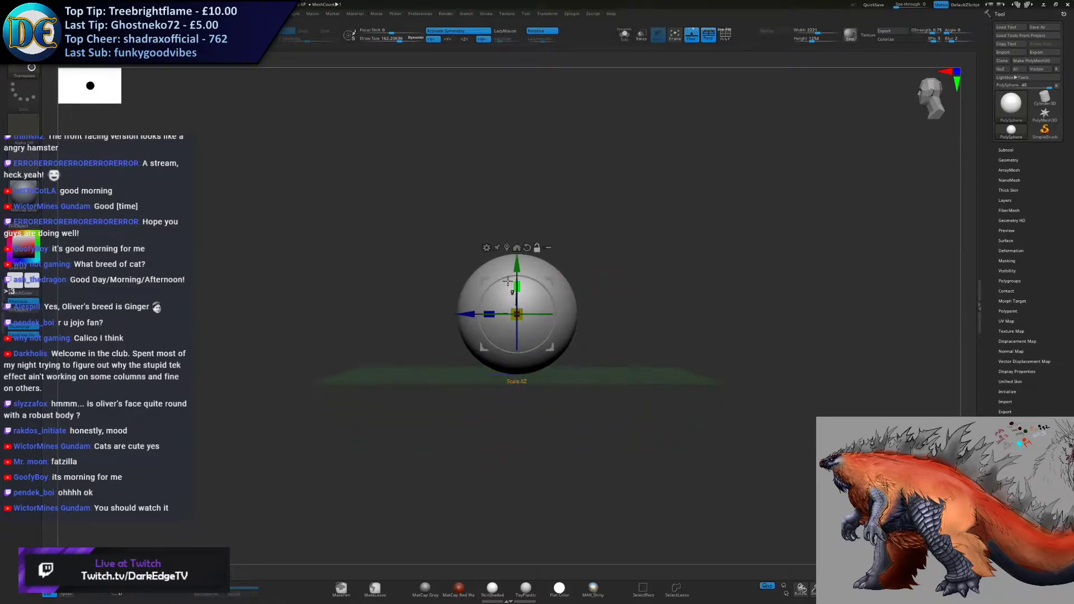
{"action": "key", "text": "space"}
{"action": "left_click", "coordinate": [484, 343]}
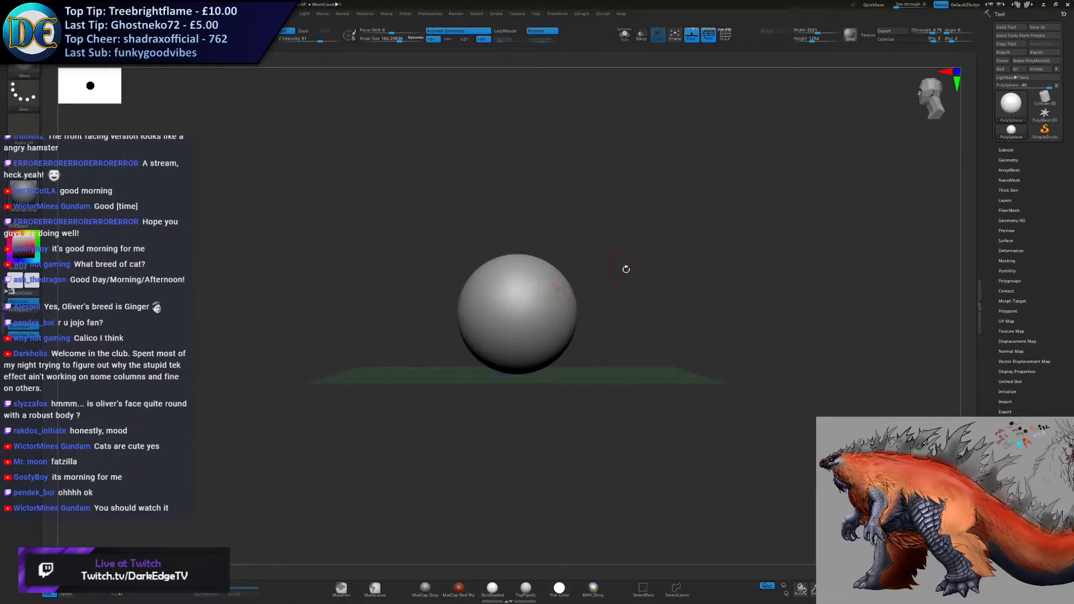
{"action": "key", "text": "space"}
{"action": "left_click_drag", "start_coordinate": [488, 363], "coordinate": [484, 362]}
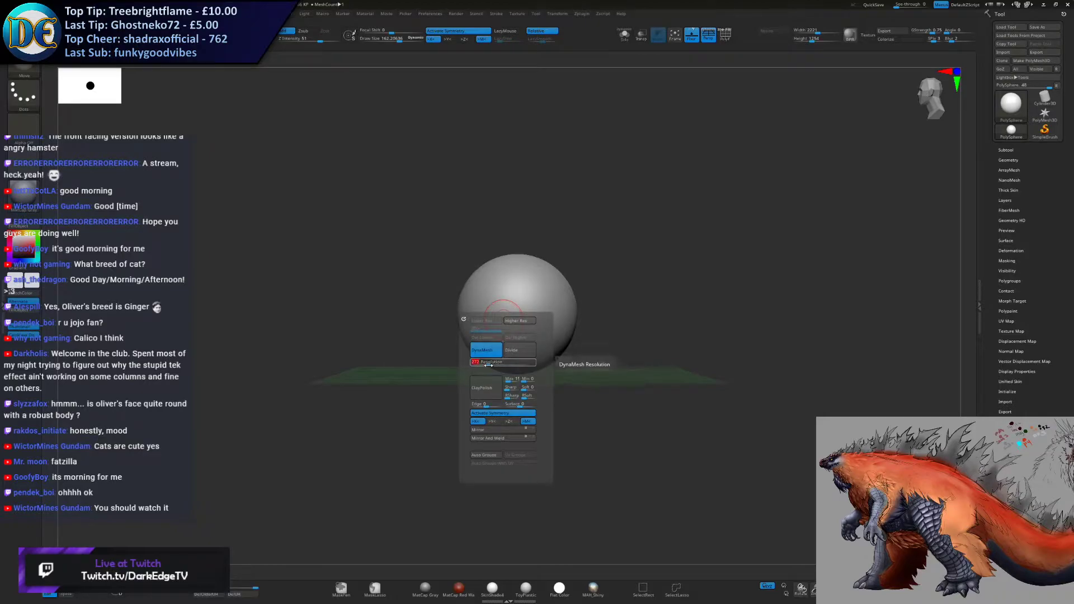
{"action": "left_click", "coordinate": [487, 353]}
- Pull the sphere's upper front outward with a large Move brush to form a tapered neck bulge
{"action": "key", "text": "s"}
{"action": "left_click_drag", "start_coordinate": [549, 278], "coordinate": [562, 277]}
{"action": "right_click_drag", "start_coordinate": [557, 274], "coordinate": [550, 293], "text": "ctrl"}
{"action": "key", "text": "space"}
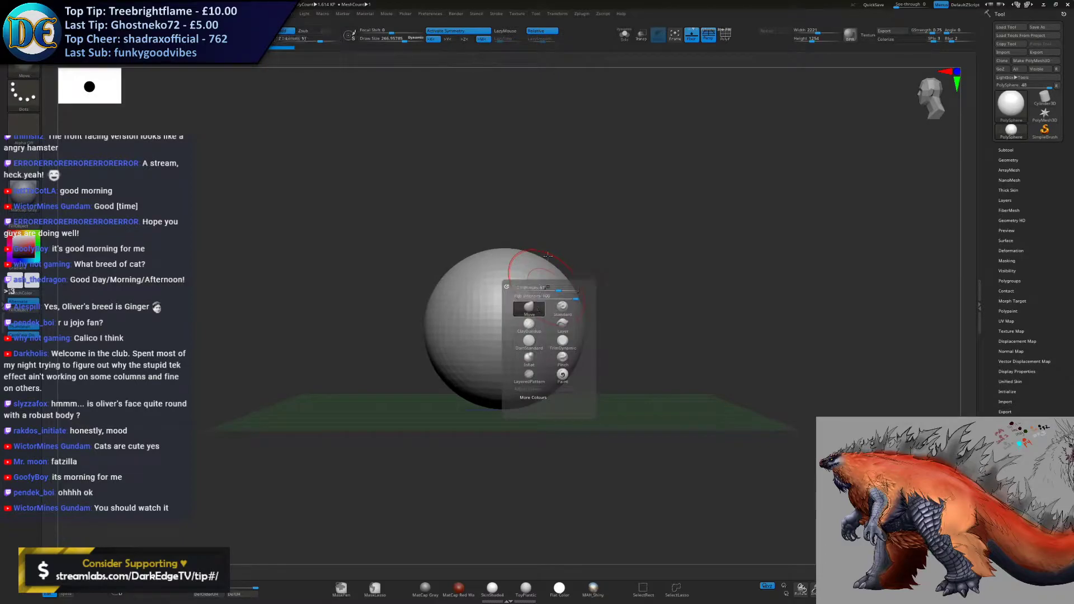
{"action": "key", "text": "s"}
{"action": "left_click_drag", "start_coordinate": [550, 228], "coordinate": [561, 228]}
{"action": "mouse_move", "coordinate": [460, 289]}
{"action": "left_mouse_down"}
{"action": "mouse_move", "coordinate": [430, 266]}
{"action": "mouse_move", "coordinate": [436, 276]}
{"action": "left_mouse_up"}
{"action": "right_click_drag", "start_coordinate": [436, 275], "coordinate": [488, 223], "text": "alt"}
{"action": "left_click_drag", "start_coordinate": [475, 287], "coordinate": [492, 284]}
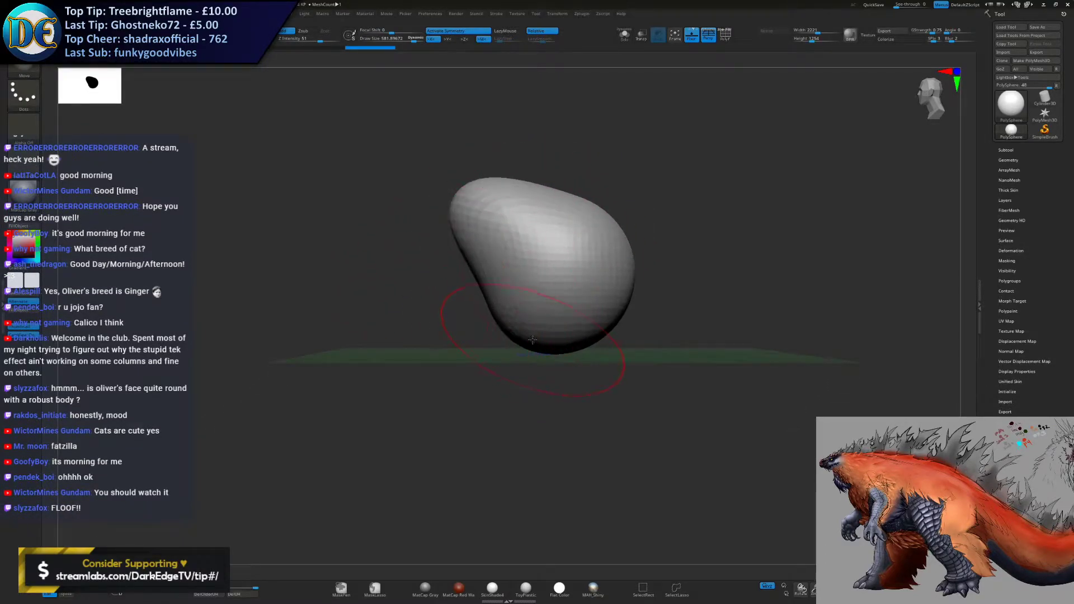
- Round out the underside and back of the pear-shaped mass with the Move brush
{"action": "left_click_drag", "start_coordinate": [601, 332], "coordinate": [609, 335]}
{"action": "right_click_drag", "start_coordinate": [605, 234], "coordinate": [522, 304], "text": "alt"}
{"action": "left_click_drag", "start_coordinate": [528, 284], "coordinate": [548, 296]}
{"action": "right_click_drag", "start_coordinate": [564, 336], "coordinate": [564, 274], "text": "ctrl"}
{"action": "right_click_drag", "start_coordinate": [564, 274], "coordinate": [549, 316], "text": "alt"}
{"action": "left_click_drag", "start_coordinate": [548, 316], "coordinate": [570, 278]}
{"action": "key", "text": "w"}
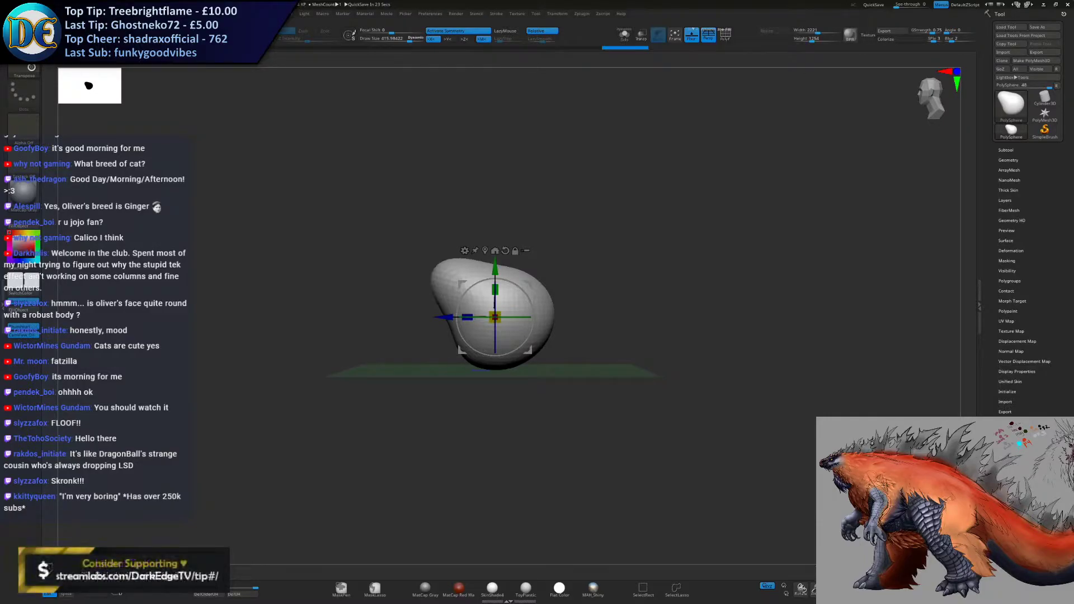
- Study the tyrannosaurus reference picture in the browser and switch back to ZBrush
{"action": "left_click_drag", "start_coordinate": [1073, 116], "coordinate": [650, 116]}
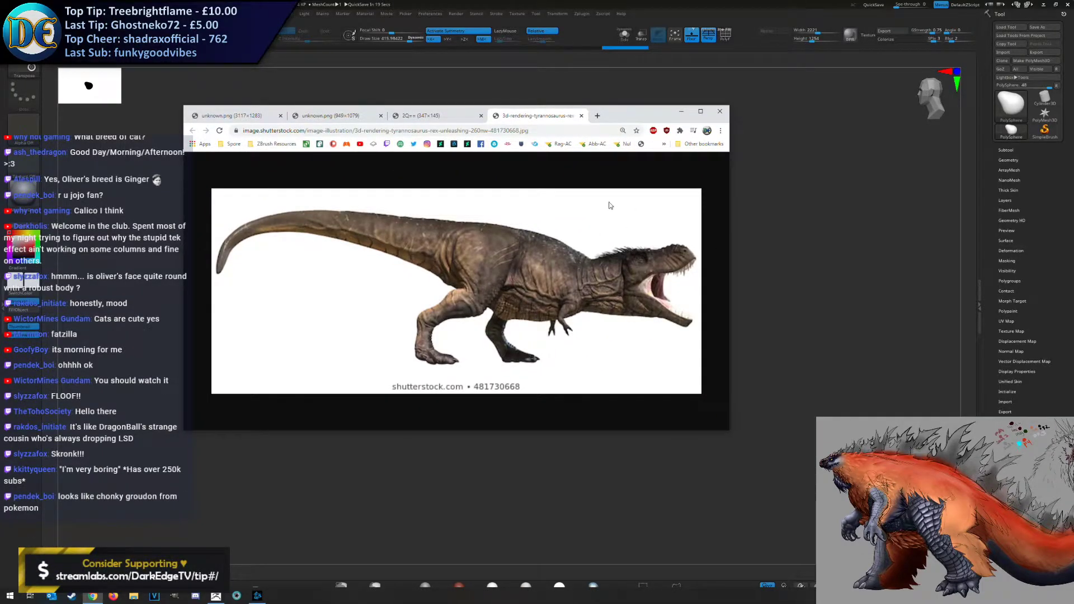
{"action": "left_click_drag", "start_coordinate": [621, 118], "coordinate": [636, 114]}
{"action": "key", "text": "alt+Tab"}
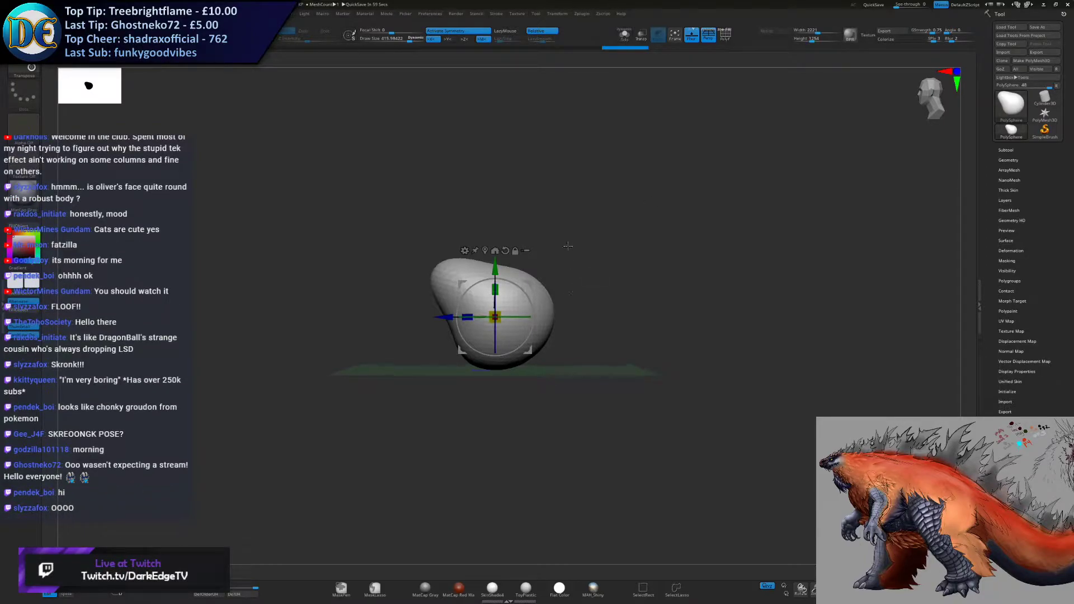
- Append a Sphere3D as a new subtool and make it active for transforming
{"action": "key", "text": "space"}
{"action": "key", "text": "q"}
{"action": "mouse_move", "coordinate": [537, 248]}
{"action": "left_mouse_down", "text": "alt"}
{"action": "mouse_move", "coordinate": [563, 232]}
{"action": "mouse_move", "coordinate": [546, 259]}
{"action": "mouse_move", "coordinate": [589, 270]}
{"action": "mouse_move", "coordinate": [608, 303]}
{"action": "left_mouse_up", "text": "alt"}
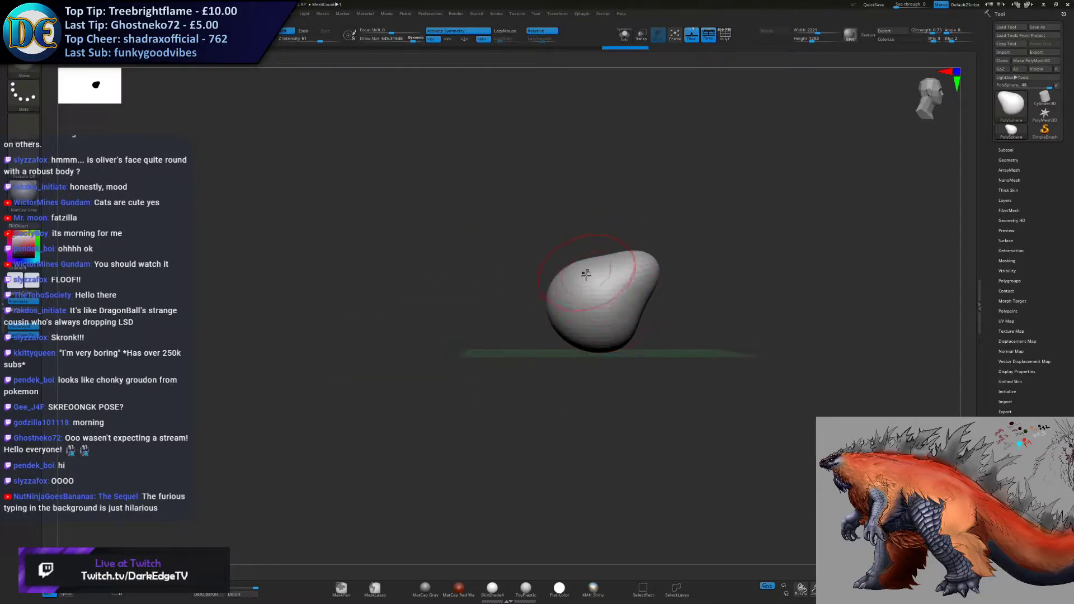
{"action": "right_click_drag", "start_coordinate": [608, 280], "coordinate": [437, 312], "text": "shift"}
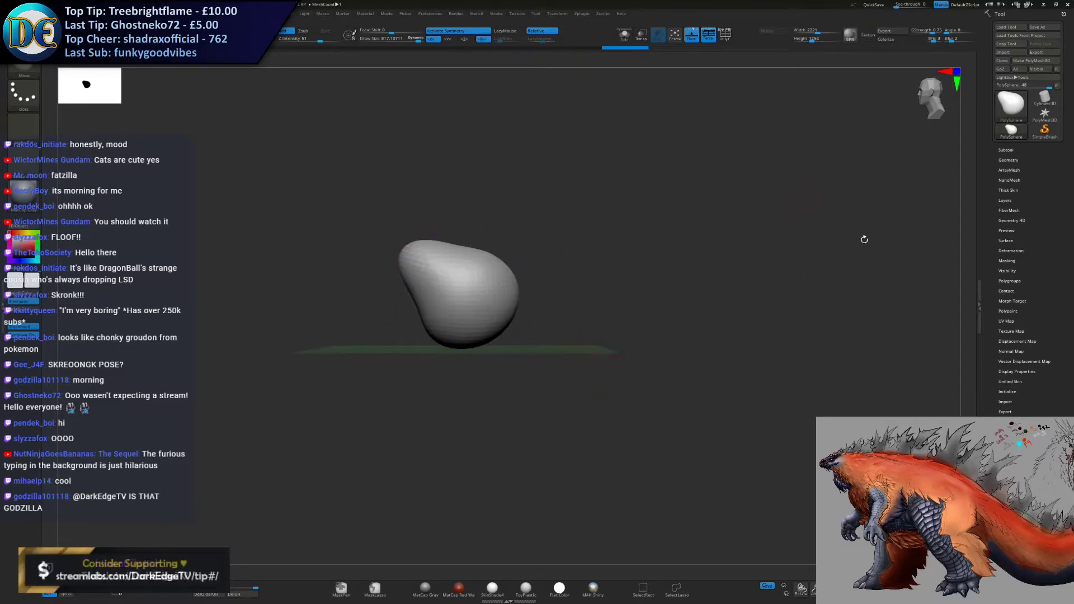
{"action": "left_click", "coordinate": [1005, 150]}
{"action": "left_click", "coordinate": [1043, 426]}
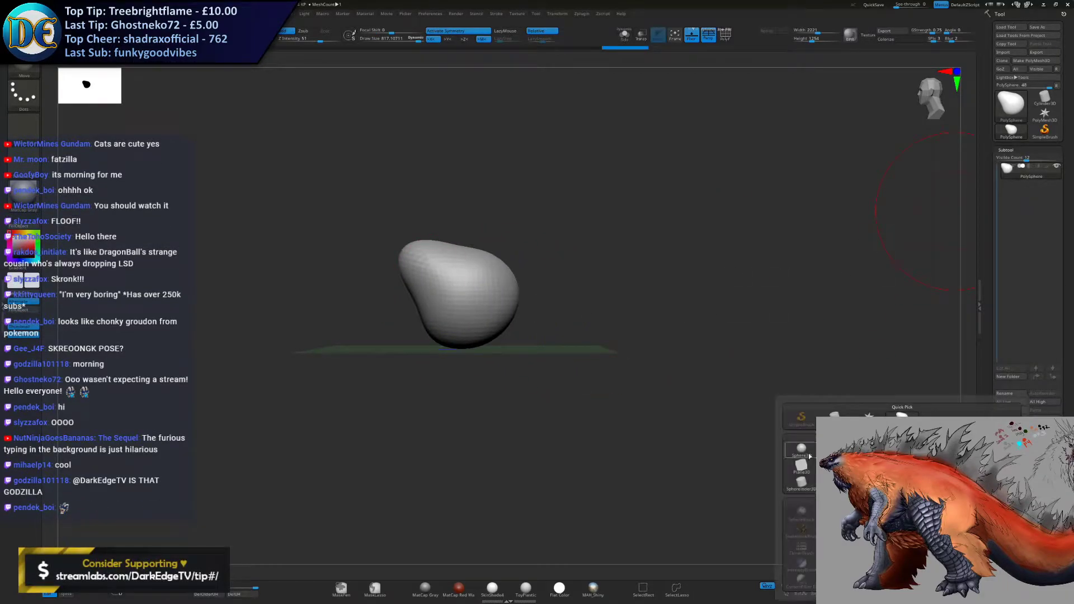
{"action": "left_click", "coordinate": [801, 453]}
{"action": "left_click", "coordinate": [1023, 187]}
{"action": "key", "text": "w"}
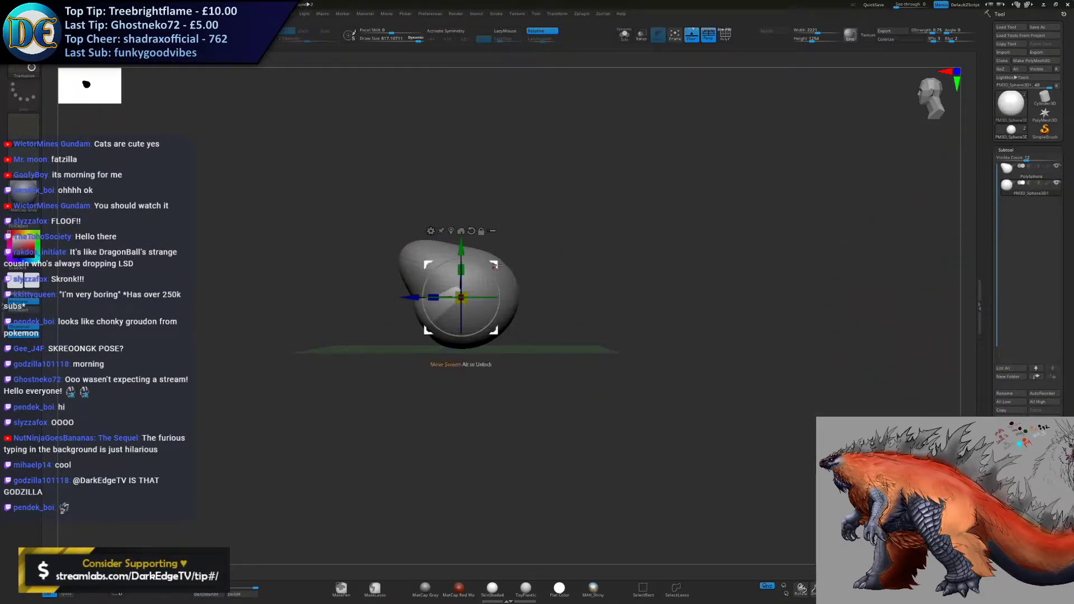
- Activate symmetry for the new sphere subtool
{"action": "key", "text": "q"}
{"action": "key", "text": "s"}
{"action": "left_click_drag", "start_coordinate": [527, 159], "coordinate": [512, 160]}
{"action": "key", "text": "w"}
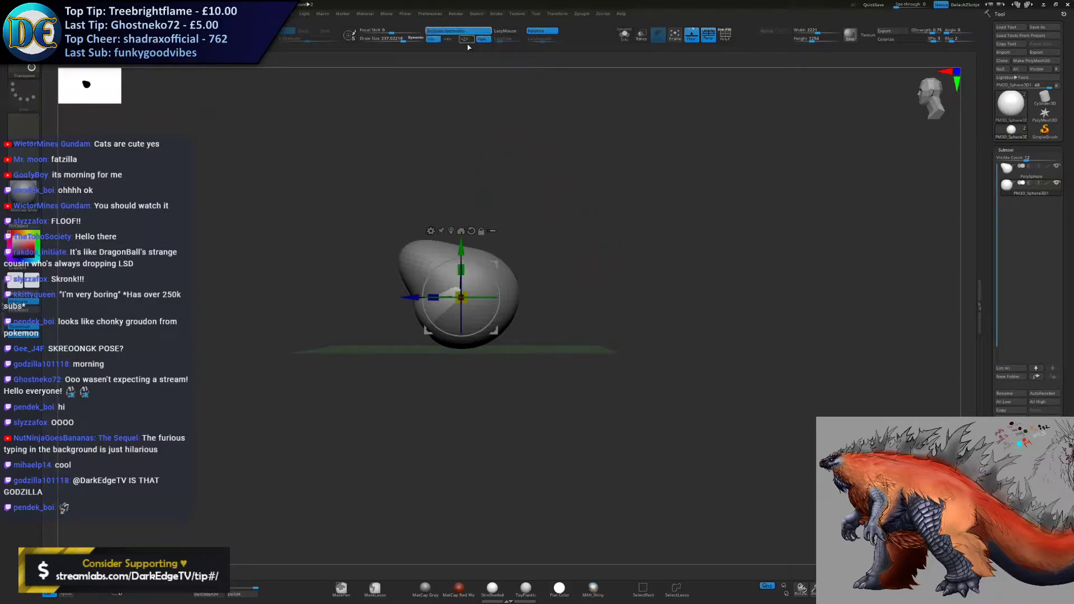
{"action": "left_click", "coordinate": [463, 32]}
- Position the new sphere behind and slightly lower than the pear-shaped front mass
{"action": "right_click_drag", "start_coordinate": [432, 323], "coordinate": [537, 313]}
{"action": "right_click_drag", "start_coordinate": [442, 303], "coordinate": [330, 303]}
{"action": "left_click_drag", "start_coordinate": [414, 297], "coordinate": [563, 289]}
{"action": "key", "text": "q"}
{"action": "key", "text": "w"}
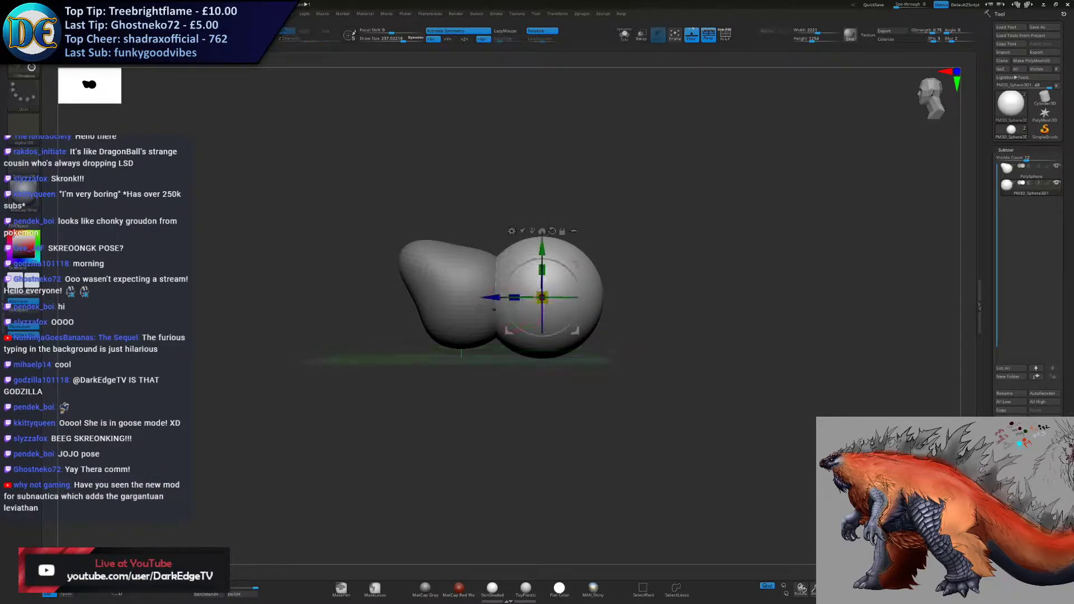
{"action": "left_click_drag", "start_coordinate": [492, 297], "coordinate": [531, 297]}
{"action": "left_click_drag", "start_coordinate": [580, 247], "coordinate": [580, 268]}
{"action": "left_click_drag", "start_coordinate": [523, 319], "coordinate": [519, 319]}
- Stretch the rear sphere with the Move brush into a long, rounded torso overlapping the front mass
{"action": "key", "text": "b"}
{"action": "key", "text": "m"}
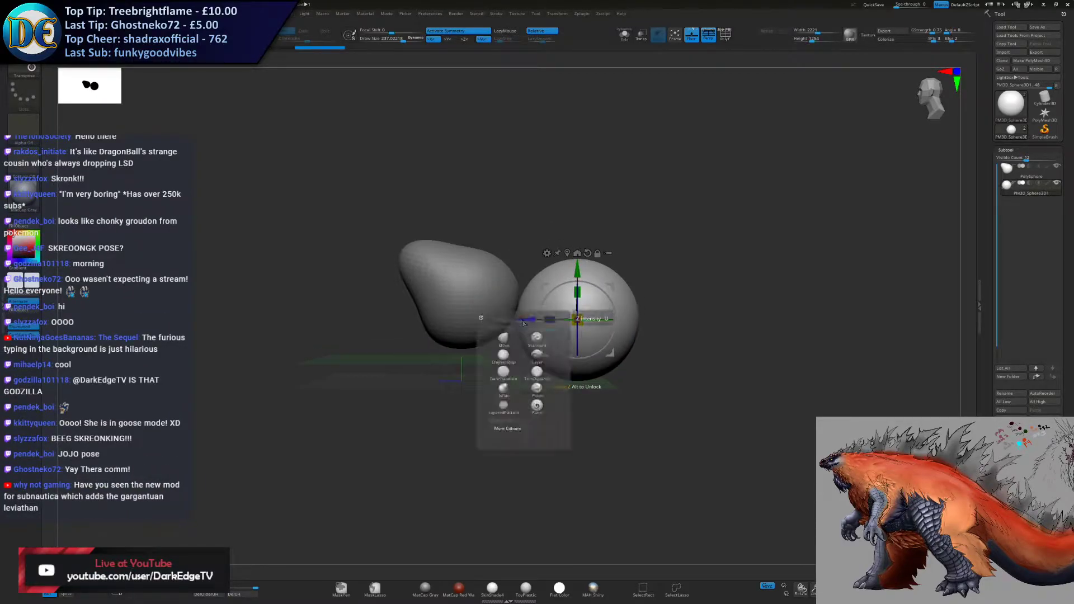
{"action": "left_click", "coordinate": [509, 345]}
{"action": "key", "text": "s"}
{"action": "mouse_move", "coordinate": [517, 270]}
{"action": "left_mouse_down"}
{"action": "mouse_move", "coordinate": [530, 270]}
{"action": "mouse_move", "coordinate": [535, 224]}
{"action": "mouse_move", "coordinate": [515, 237]}
{"action": "mouse_move", "coordinate": [533, 240]}
{"action": "left_mouse_up"}
{"action": "key", "text": "s"}
{"action": "key", "text": "s"}
{"action": "left_click_drag", "start_coordinate": [538, 244], "coordinate": [464, 218]}
{"action": "mouse_move", "coordinate": [517, 299]}
{"action": "left_mouse_down"}
{"action": "mouse_move", "coordinate": [475, 316]}
{"action": "mouse_move", "coordinate": [454, 303]}
{"action": "left_mouse_up"}
{"action": "mouse_move", "coordinate": [458, 303]}
{"action": "right_mouse_down"}
{"action": "mouse_move", "coordinate": [497, 263]}
{"action": "mouse_move", "coordinate": [520, 309]}
{"action": "right_mouse_up"}
{"action": "key", "text": "s"}
{"action": "left_click_drag", "start_coordinate": [520, 309], "coordinate": [517, 309]}
{"action": "mouse_move", "coordinate": [517, 212]}
{"action": "right_mouse_down"}
{"action": "mouse_move", "coordinate": [507, 287]}
{"action": "mouse_move", "coordinate": [524, 330]}
{"action": "mouse_move", "coordinate": [541, 273]}
{"action": "mouse_move", "coordinate": [576, 313]}
{"action": "right_mouse_up"}
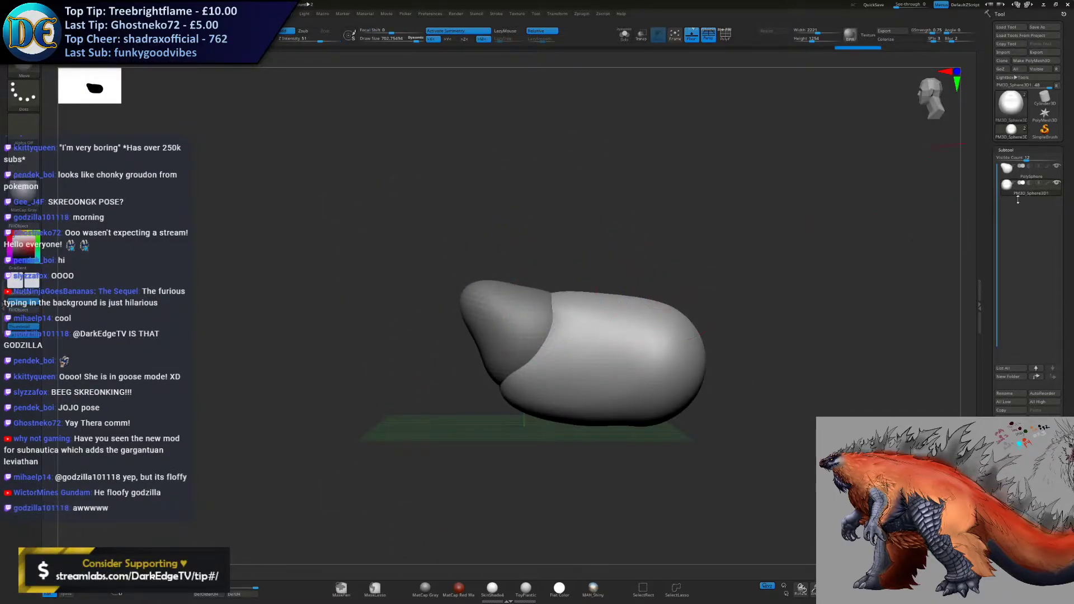
- Merge the front mass with the torso subtool and DynaMesh them into one body with a smoothed seam
{"action": "left_click", "coordinate": [1019, 172]}
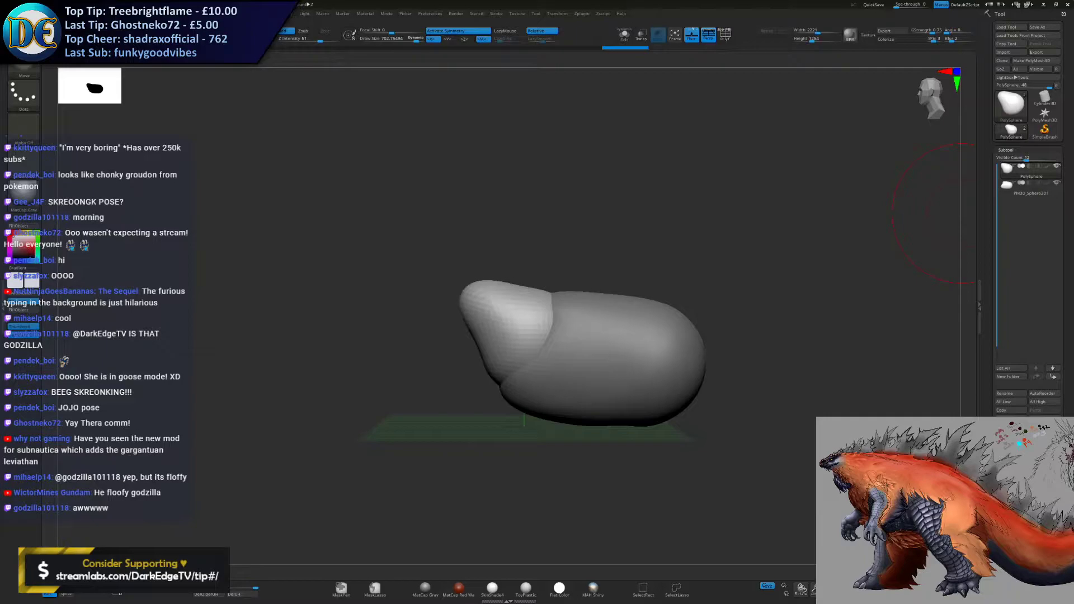
{"action": "key", "text": "ctrl+m"}
{"action": "key", "text": "space"}
{"action": "left_click", "coordinate": [461, 322]}
{"action": "left_click", "coordinate": [461, 322]}
{"action": "right_click_drag", "start_coordinate": [552, 319], "coordinate": [429, 307], "text": "alt"}
{"action": "mouse_move", "coordinate": [429, 307]}
{"action": "left_mouse_down", "text": "shift"}
{"action": "mouse_move", "coordinate": [403, 354]}
{"action": "mouse_move", "coordinate": [445, 327]}
{"action": "left_mouse_up", "text": "shift"}
{"action": "mouse_move", "coordinate": [334, 358]}
{"action": "right_mouse_down", "text": "alt"}
{"action": "mouse_move", "coordinate": [455, 298]}
{"action": "mouse_move", "coordinate": [504, 297]}
{"action": "mouse_move", "coordinate": [486, 277]}
{"action": "mouse_move", "coordinate": [425, 333]}
{"action": "right_mouse_up", "text": "alt"}
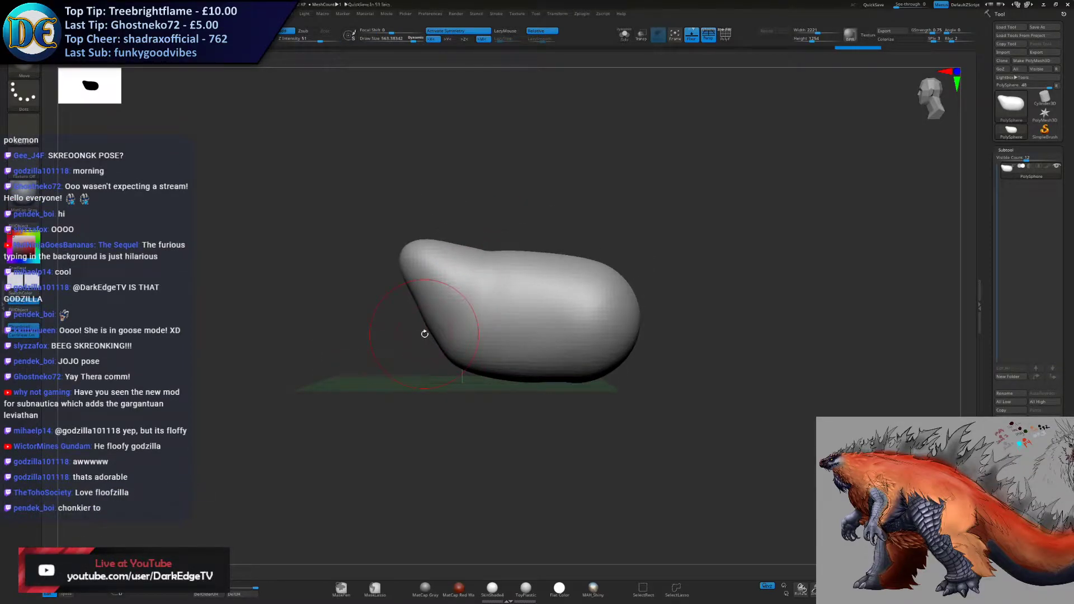
- Append another Sphere3D for the head and select its subtool for transforming
{"action": "mouse_move", "coordinate": [424, 333]}
{"action": "right_mouse_down"}
{"action": "mouse_move", "coordinate": [547, 348]}
{"action": "mouse_move", "coordinate": [568, 311]}
{"action": "right_mouse_up"}
{"action": "key", "text": "s"}
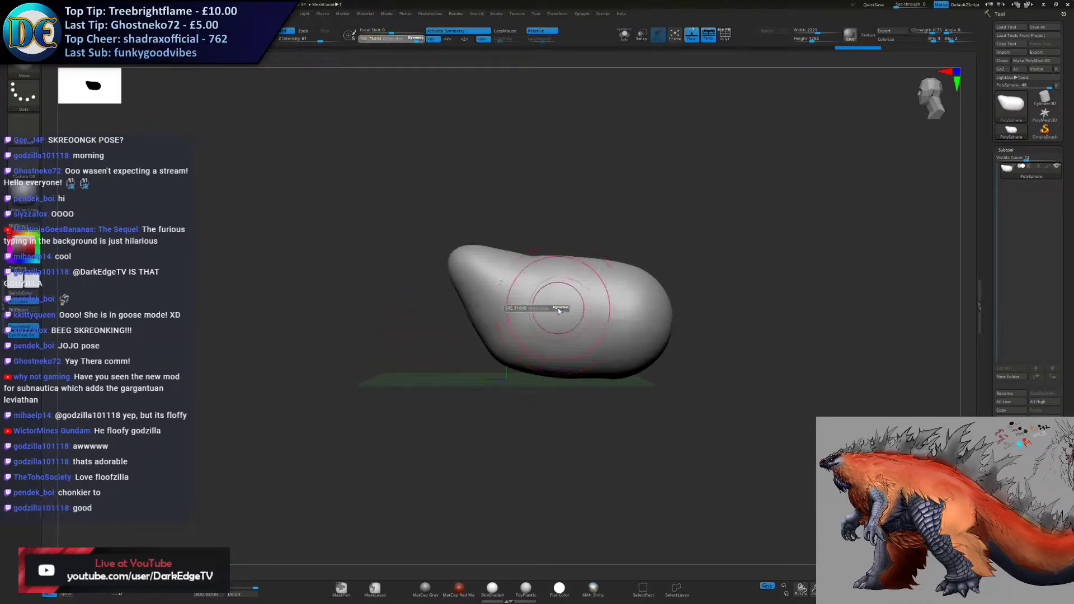
{"action": "left_click", "coordinate": [1038, 415]}
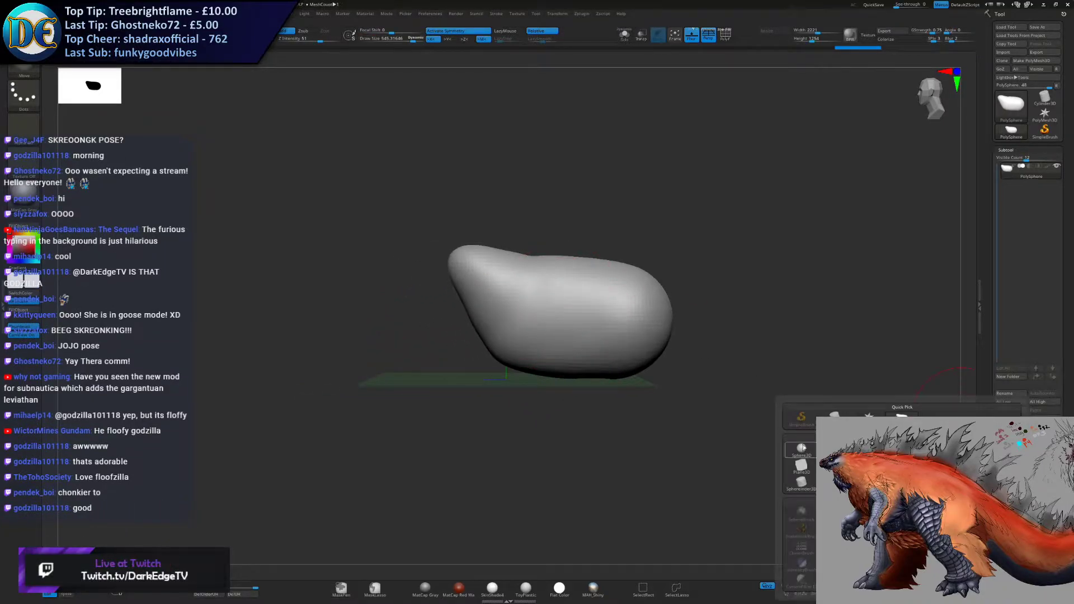
{"action": "left_click", "coordinate": [797, 450]}
{"action": "left_click", "coordinate": [1031, 184]}
{"action": "key", "text": "w"}
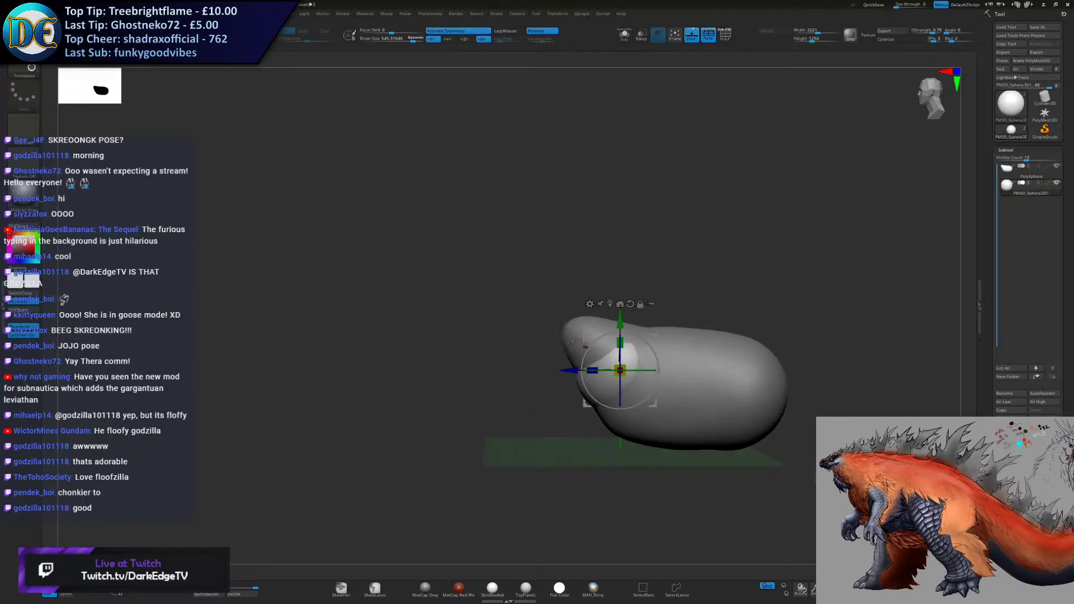
- Place the head sphere at the front end of the body's neck
{"action": "left_click_drag", "start_coordinate": [564, 366], "coordinate": [520, 366]}
{"action": "left_click_drag", "start_coordinate": [566, 299], "coordinate": [507, 237], "text": "alt"}
{"action": "key", "text": "q"}
{"action": "key", "text": "w"}
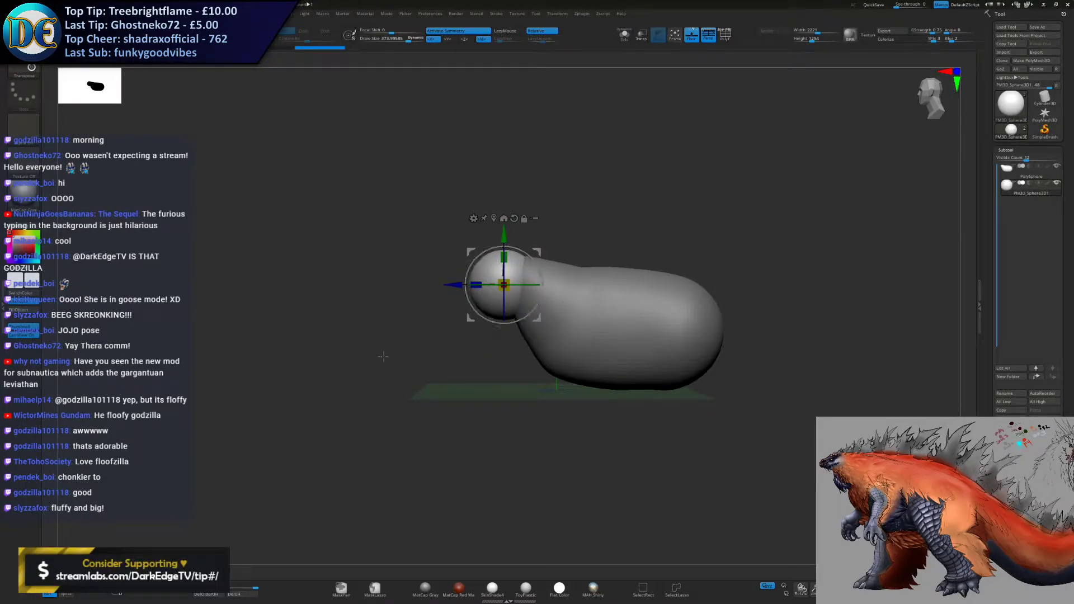
{"action": "right_click", "coordinate": [504, 287]}
{"action": "key", "text": "q"}
{"action": "right_click_drag", "start_coordinate": [503, 286], "coordinate": [479, 279], "text": "ctrl"}
{"action": "key", "text": "ctrl+s"}
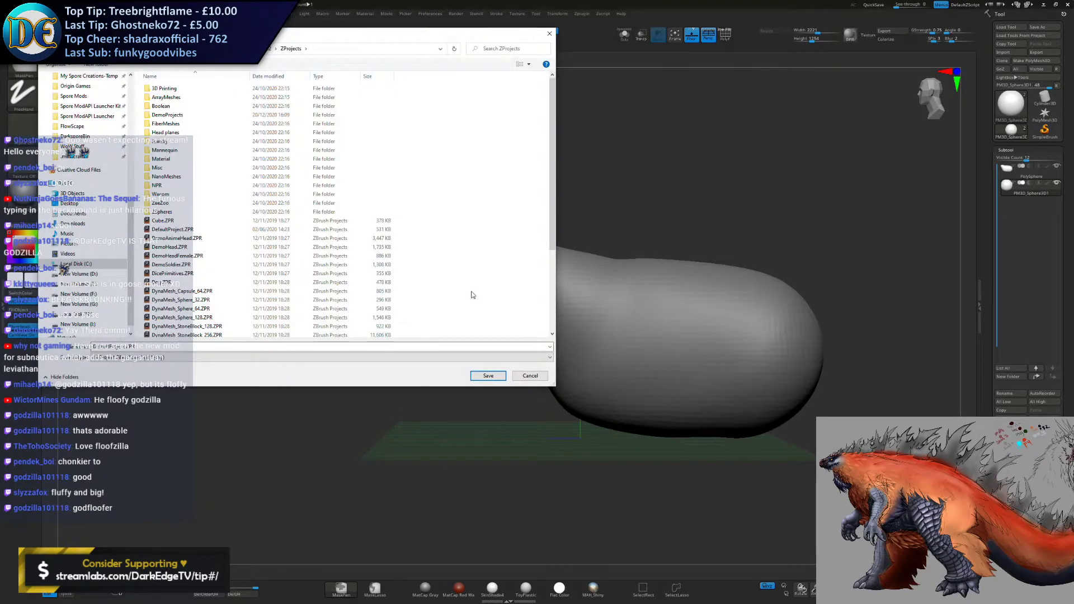
{"action": "key", "text": "Escape"}
- Reshape the head sphere with the Move brush into a wedge that tapers down under the throat
{"action": "key", "text": "s"}
{"action": "mouse_move", "coordinate": [470, 295]}
{"action": "left_mouse_down"}
{"action": "mouse_move", "coordinate": [479, 295]}
{"action": "mouse_move", "coordinate": [435, 264]}
{"action": "left_mouse_up"}
{"action": "mouse_move", "coordinate": [463, 319]}
{"action": "left_mouse_down"}
{"action": "mouse_move", "coordinate": [475, 306]}
{"action": "mouse_move", "coordinate": [471, 325]}
{"action": "mouse_move", "coordinate": [531, 324]}
{"action": "mouse_move", "coordinate": [529, 337]}
{"action": "left_mouse_up"}
{"action": "key", "text": "s"}
{"action": "left_click_drag", "start_coordinate": [525, 264], "coordinate": [546, 262]}
{"action": "mouse_move", "coordinate": [488, 256]}
{"action": "right_mouse_down"}
{"action": "mouse_move", "coordinate": [534, 319]}
{"action": "mouse_move", "coordinate": [539, 277]}
{"action": "right_mouse_up"}
{"action": "left_click_drag", "start_coordinate": [539, 278], "coordinate": [524, 278]}
{"action": "right_click_drag", "start_coordinate": [523, 278], "coordinate": [524, 252]}
{"action": "left_click_drag", "start_coordinate": [525, 253], "coordinate": [525, 240]}
{"action": "mouse_move", "coordinate": [526, 241]}
{"action": "right_mouse_down"}
{"action": "mouse_move", "coordinate": [485, 251]}
{"action": "mouse_move", "coordinate": [485, 273]}
{"action": "right_mouse_up"}
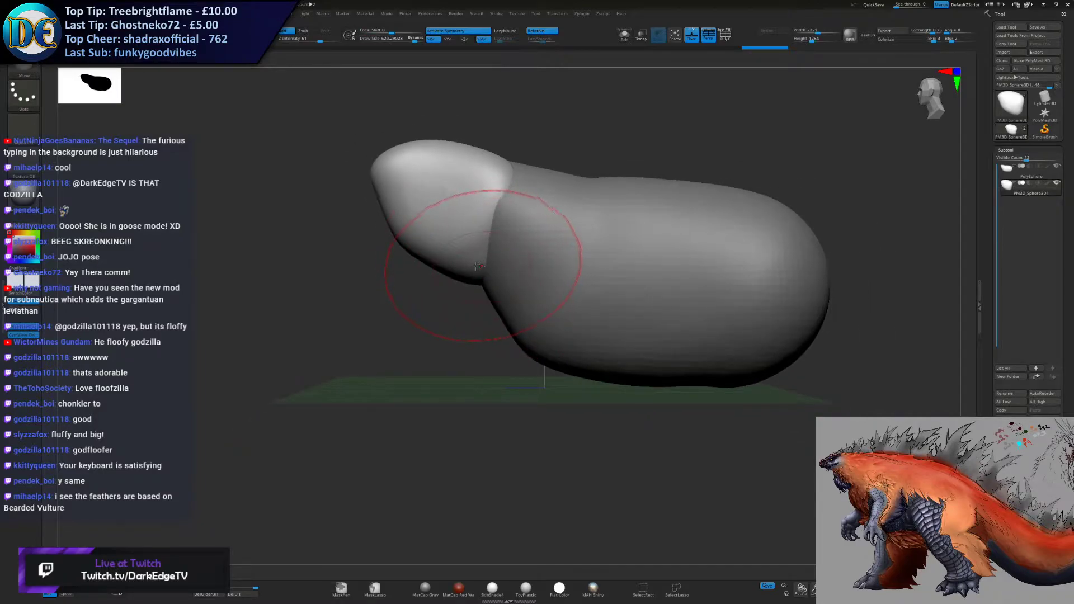
- Select the body subtool and reshape its rump, belly and back with a larger Move brush
{"action": "right_click_drag", "start_coordinate": [582, 308], "coordinate": [548, 268], "text": "alt"}
{"action": "left_click", "coordinate": [554, 326], "text": "alt"}
{"action": "right_click_drag", "start_coordinate": [554, 326], "coordinate": [540, 291], "text": "ctrl"}
{"action": "key", "text": "]"}
{"action": "left_click_drag", "start_coordinate": [588, 327], "coordinate": [610, 346]}
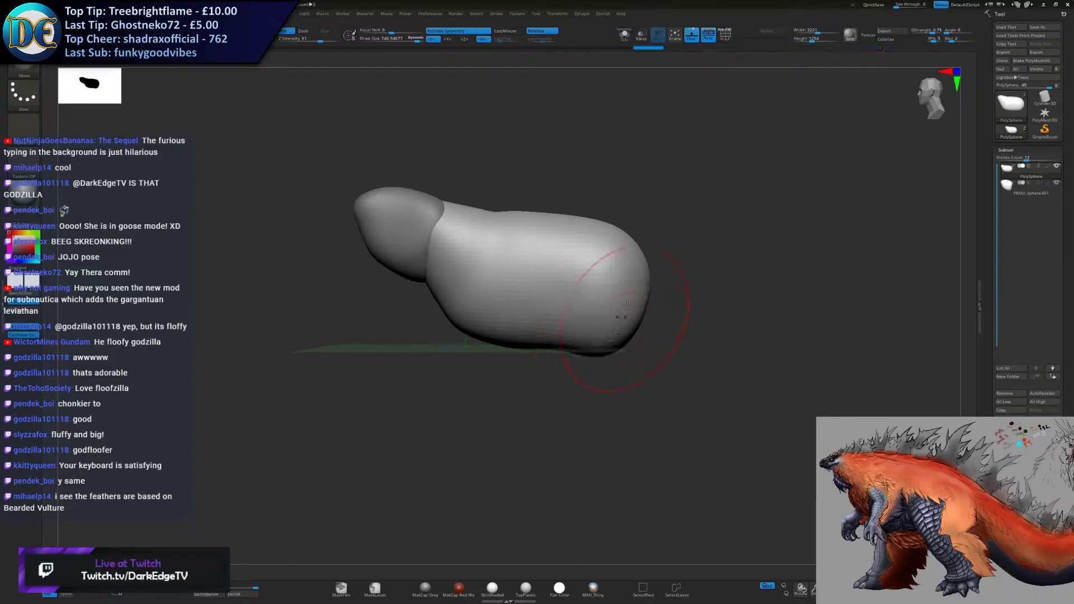
{"action": "left_click_drag", "start_coordinate": [625, 288], "coordinate": [632, 290]}
{"action": "left_click_drag", "start_coordinate": [625, 330], "coordinate": [635, 342]}
{"action": "mouse_move", "coordinate": [569, 345]}
{"action": "right_mouse_down"}
{"action": "mouse_move", "coordinate": [517, 269]}
{"action": "mouse_move", "coordinate": [536, 280]}
{"action": "mouse_move", "coordinate": [547, 352]}
{"action": "mouse_move", "coordinate": [549, 304]}
{"action": "mouse_move", "coordinate": [577, 295]}
{"action": "right_mouse_up"}
{"action": "left_click_drag", "start_coordinate": [577, 295], "coordinate": [567, 363]}
{"action": "right_click_drag", "start_coordinate": [566, 358], "coordinate": [532, 258]}
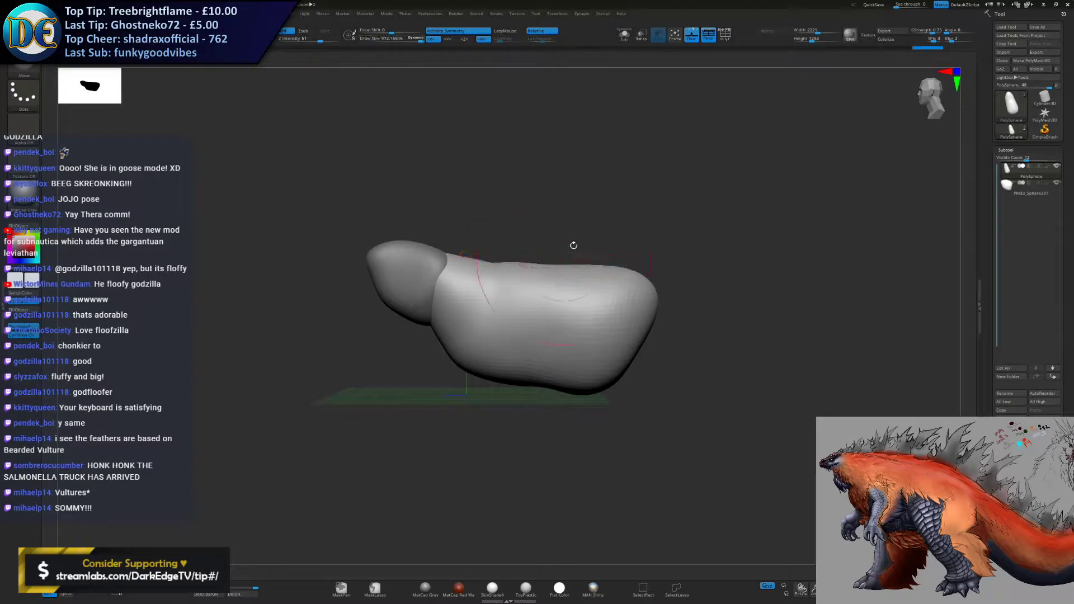
- Select the head subtool again and extend its rear over the neck with the Move brush
{"action": "right_click_drag", "start_coordinate": [426, 306], "coordinate": [516, 301], "text": "alt"}
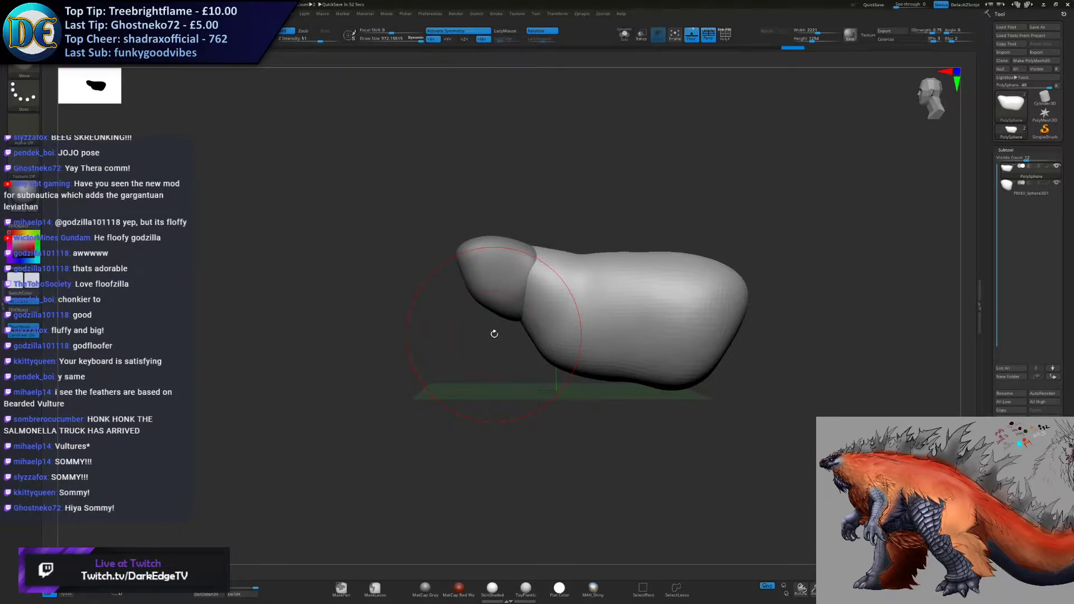
{"action": "left_click_drag", "start_coordinate": [529, 397], "coordinate": [496, 363]}
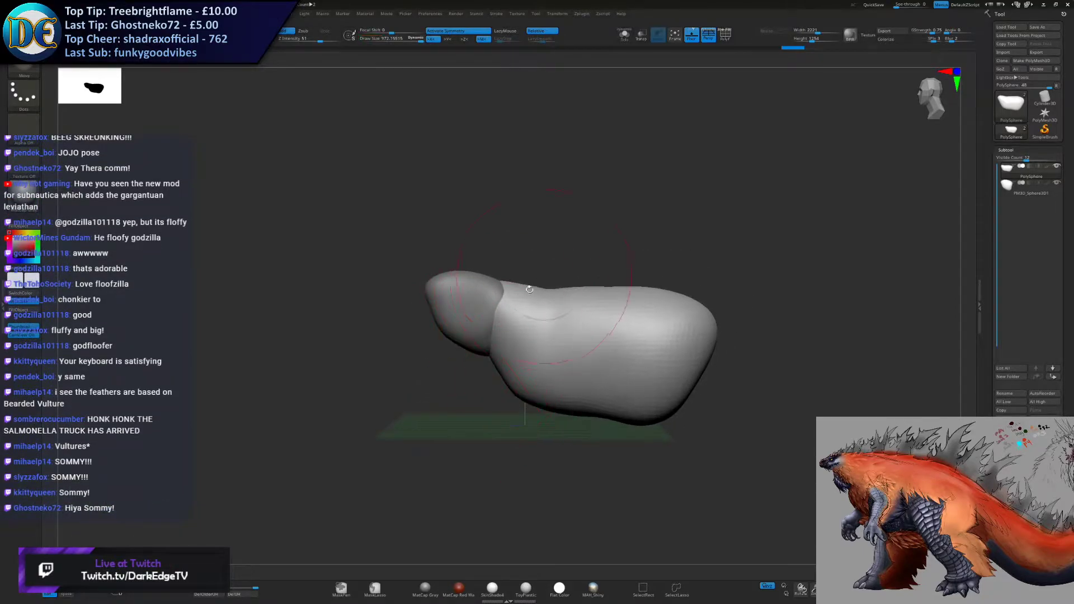
{"action": "left_click_drag", "start_coordinate": [537, 281], "coordinate": [553, 246], "text": "alt"}
{"action": "key", "text": "s"}
{"action": "left_click_drag", "start_coordinate": [485, 297], "coordinate": [471, 297]}
{"action": "right_click_drag", "start_coordinate": [491, 293], "coordinate": [476, 293], "text": "ctrl"}
{"action": "left_click", "coordinate": [476, 293], "text": "alt"}
{"action": "key", "text": "s"}
{"action": "left_click_drag", "start_coordinate": [476, 293], "coordinate": [471, 293]}
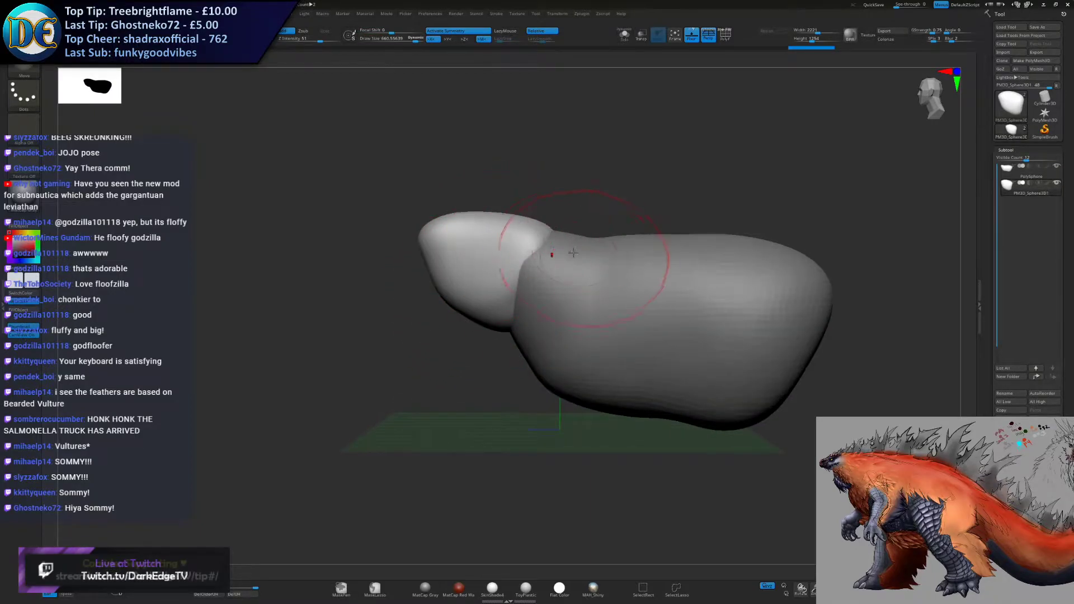
- Merge the head subtool into the body and fuse them into one continuous mesh with DynaMesh
{"action": "left_click", "coordinate": [661, 285], "text": "alt"}
{"action": "key", "text": "s"}
{"action": "left_click_drag", "start_coordinate": [661, 284], "coordinate": [684, 283]}
{"action": "right_click_drag", "start_coordinate": [680, 253], "coordinate": [567, 203], "text": "alt"}
{"action": "mouse_move", "coordinate": [648, 265]}
{"action": "right_mouse_down", "text": "alt"}
{"action": "mouse_move", "coordinate": [585, 274]}
{"action": "mouse_move", "coordinate": [552, 256]}
{"action": "right_mouse_up", "text": "alt"}
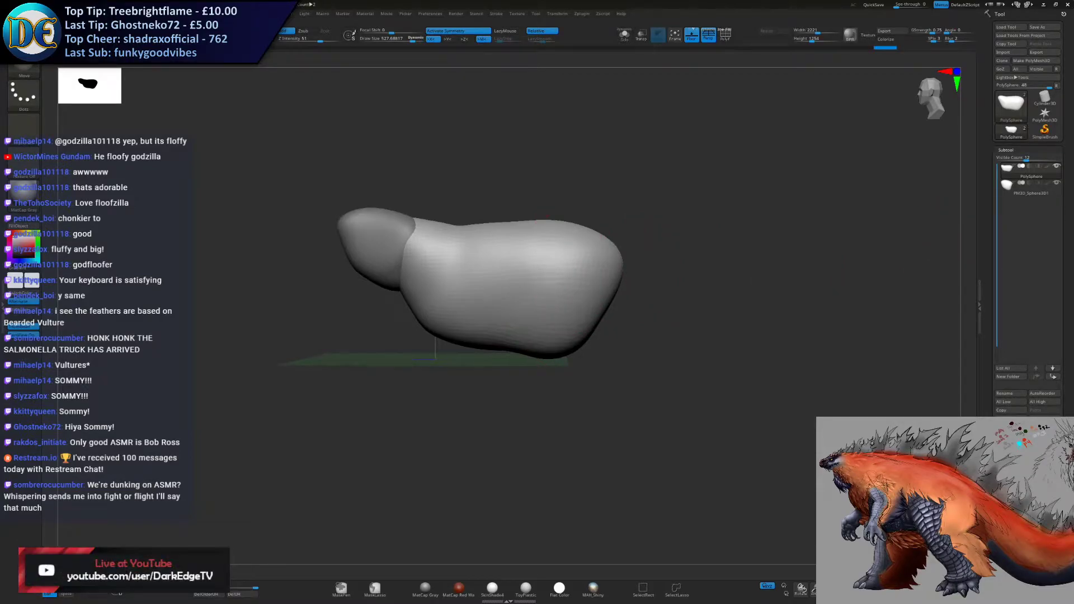
{"action": "right_click_drag", "start_coordinate": [556, 362], "coordinate": [673, 391], "text": "alt"}
{"action": "key", "text": "space"}
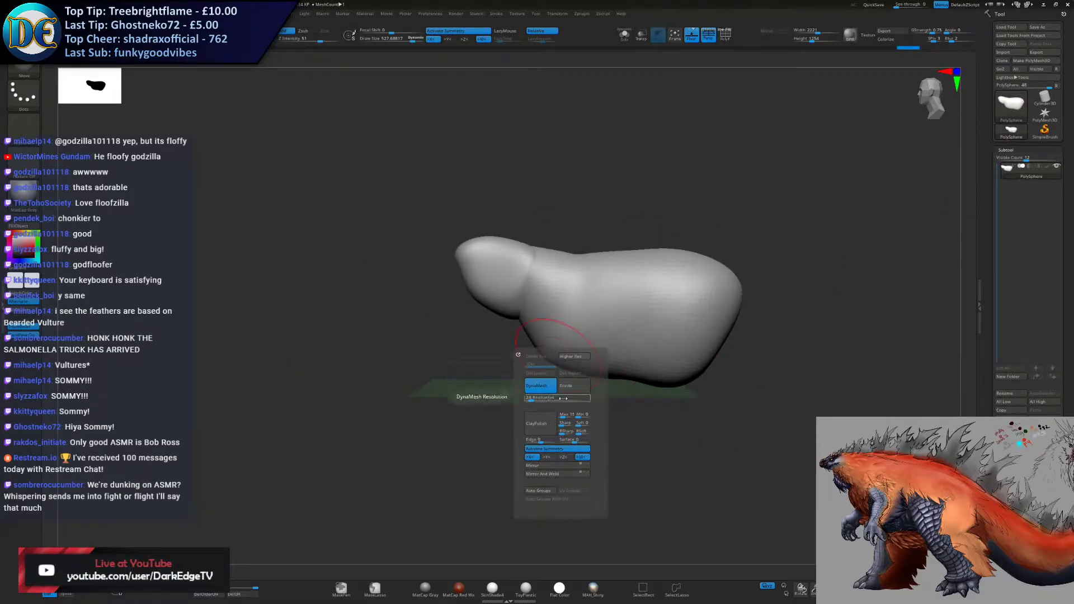
{"action": "left_click", "coordinate": [550, 391]}
{"action": "mouse_move", "coordinate": [526, 268]}
{"action": "right_mouse_down"}
{"action": "mouse_move", "coordinate": [531, 226]}
{"action": "mouse_move", "coordinate": [515, 268]}
{"action": "mouse_move", "coordinate": [552, 273]}
{"action": "mouse_move", "coordinate": [525, 306]}
{"action": "mouse_move", "coordinate": [550, 289]}
{"action": "mouse_move", "coordinate": [551, 312]}
{"action": "mouse_move", "coordinate": [556, 285]}
{"action": "mouse_move", "coordinate": [534, 316]}
{"action": "right_mouse_up"}
{"action": "mouse_move", "coordinate": [547, 361]}
{"action": "right_mouse_down"}
{"action": "mouse_move", "coordinate": [498, 340]}
{"action": "mouse_move", "coordinate": [506, 350]}
{"action": "mouse_move", "coordinate": [530, 362]}
{"action": "mouse_move", "coordinate": [511, 313]}
{"action": "mouse_move", "coordinate": [482, 351]}
{"action": "mouse_move", "coordinate": [470, 340]}
{"action": "right_mouse_up"}
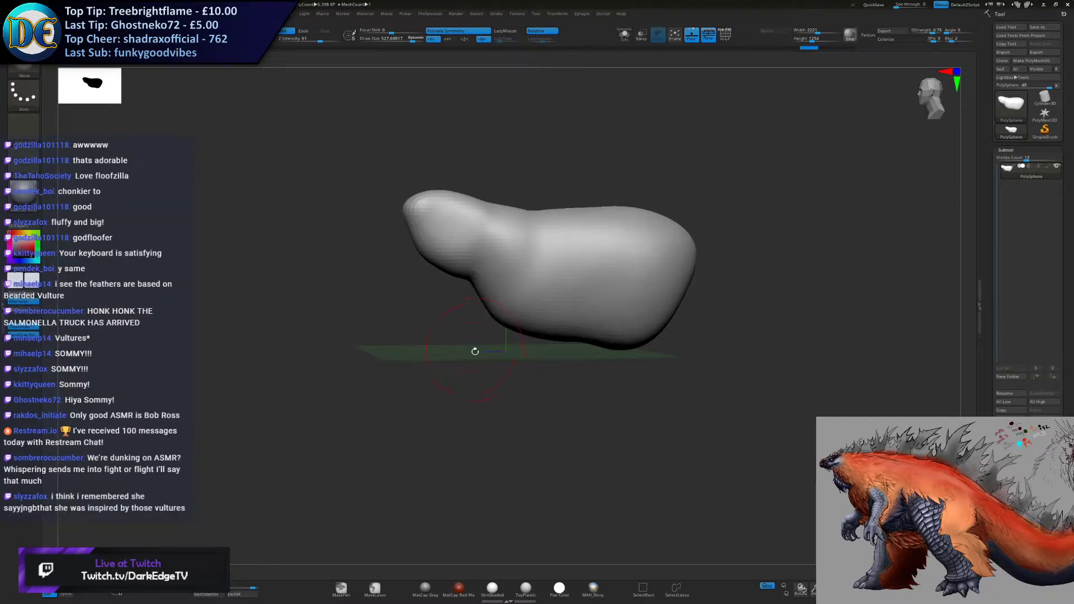
- Append a ZSphere as a new subtool, select it and activate symmetry
{"action": "left_click", "coordinate": [1042, 419]}
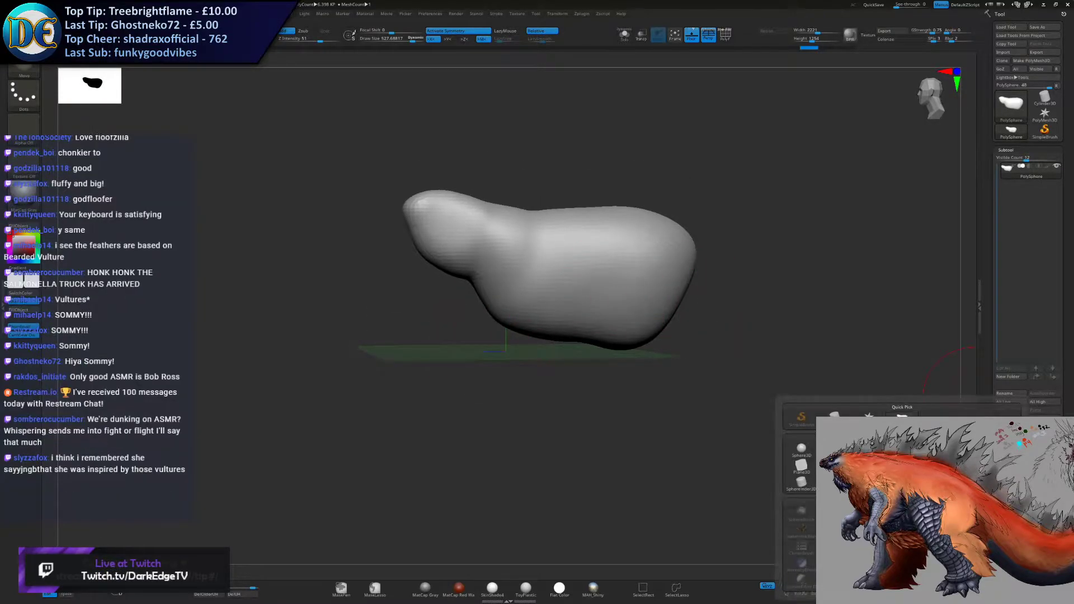
{"action": "left_click", "coordinate": [895, 498]}
{"action": "left_click", "coordinate": [1026, 189]}
{"action": "right_click_drag", "start_coordinate": [588, 324], "coordinate": [577, 297], "text": "shift"}
{"action": "left_click", "coordinate": [463, 32]}
{"action": "right_click_drag", "start_coordinate": [581, 257], "coordinate": [585, 160], "text": "alt"}
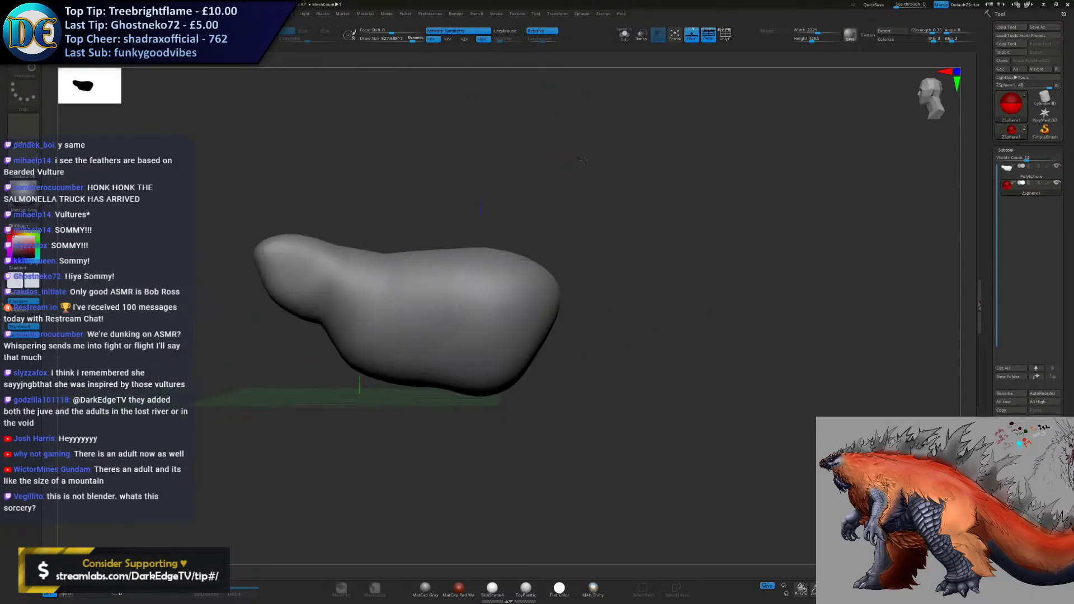
- Scale up the ZSphere and move it back so it overlaps the rear end of the body
{"action": "left_click", "coordinate": [624, 35]}
{"action": "mouse_move", "coordinate": [359, 302]}
{"action": "left_mouse_down"}
{"action": "mouse_move", "coordinate": [537, 260]}
{"action": "mouse_move", "coordinate": [606, 261]}
{"action": "mouse_move", "coordinate": [553, 278]}
{"action": "mouse_move", "coordinate": [732, 566]}
{"action": "left_mouse_up"}
{"action": "left_click", "coordinate": [624, 35]}
{"action": "key", "text": "e"}
{"action": "mouse_move", "coordinate": [591, 312]}
{"action": "left_mouse_down"}
{"action": "mouse_move", "coordinate": [607, 343]}
{"action": "mouse_move", "coordinate": [581, 312]}
{"action": "left_mouse_up"}
{"action": "key", "text": "w"}
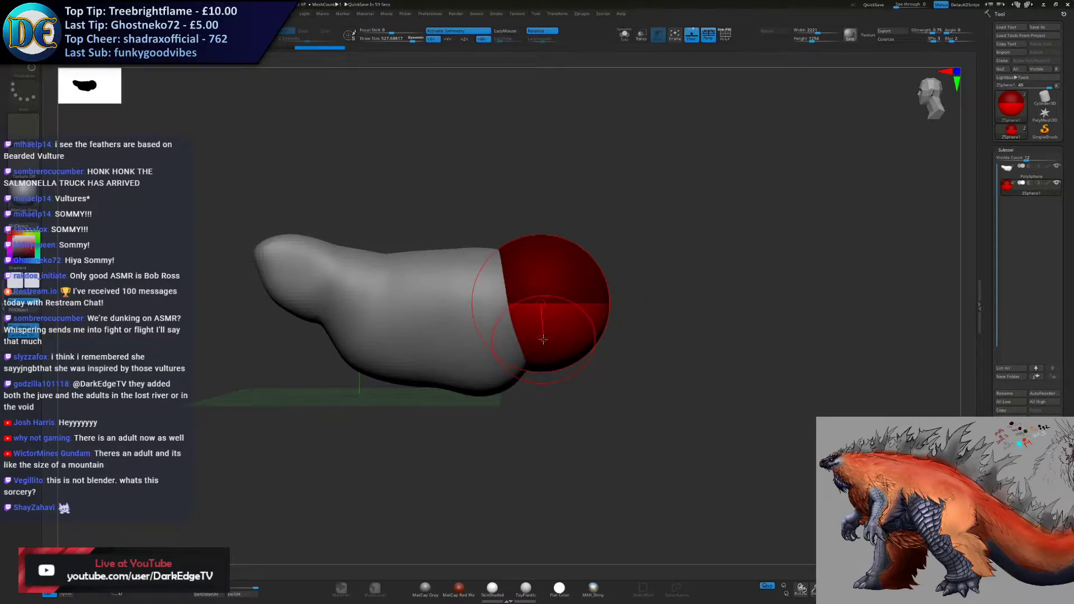
- Extend a short chain of ZSpheres backward from the rump to form the thick base of the tail
{"action": "mouse_move", "coordinate": [527, 287]}
{"action": "left_mouse_down"}
{"action": "mouse_move", "coordinate": [558, 308]}
{"action": "mouse_move", "coordinate": [556, 320]}
{"action": "left_mouse_up"}
{"action": "mouse_move", "coordinate": [556, 319]}
{"action": "right_mouse_down", "text": "ctrl"}
{"action": "mouse_move", "coordinate": [541, 262]}
{"action": "mouse_move", "coordinate": [520, 290]}
{"action": "right_mouse_up", "text": "ctrl"}
{"action": "mouse_move", "coordinate": [526, 288]}
{"action": "left_mouse_down"}
{"action": "mouse_move", "coordinate": [541, 327]}
{"action": "mouse_move", "coordinate": [546, 315]}
{"action": "left_mouse_up"}
{"action": "right_click_drag", "start_coordinate": [547, 316], "coordinate": [563, 346], "text": "shift"}
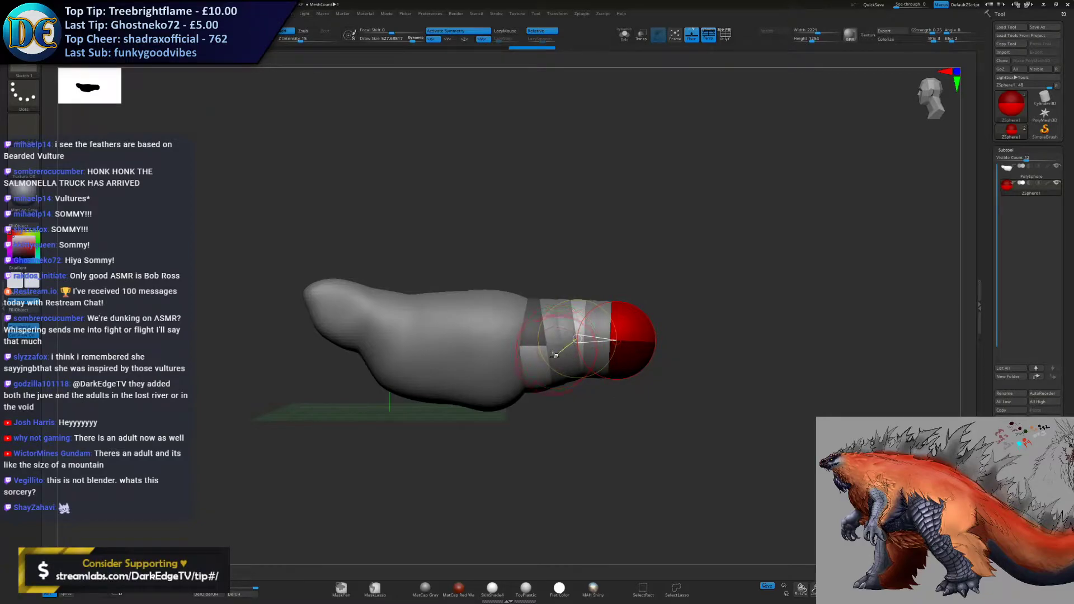
- Switch to the web browser, skim the YouTube video "Subnautica Gargantuan Leviathan Mod Progress #2 | Adult Added!" and return to ZBrush
{"action": "key", "text": "super"}
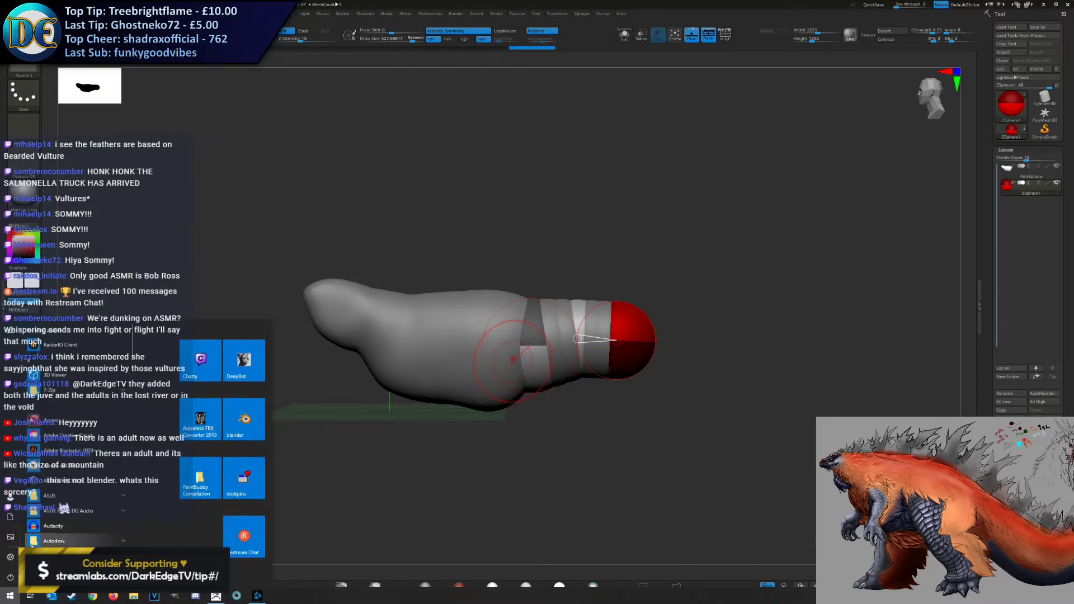
{"action": "left_click", "coordinate": [91, 600]}
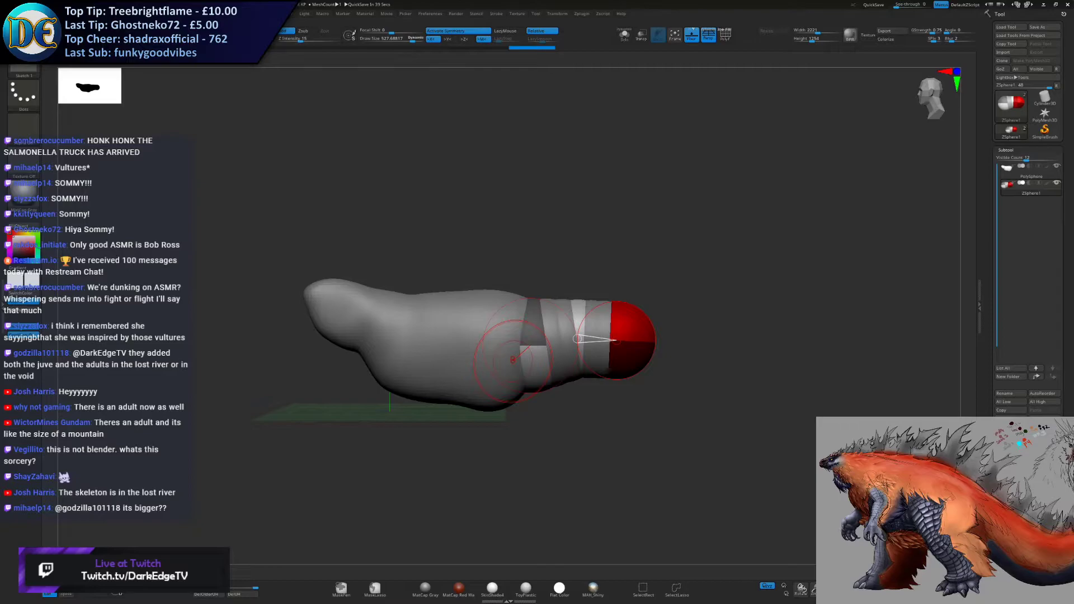
{"action": "key", "text": "alt+Tab"}
{"action": "key", "text": "f"}
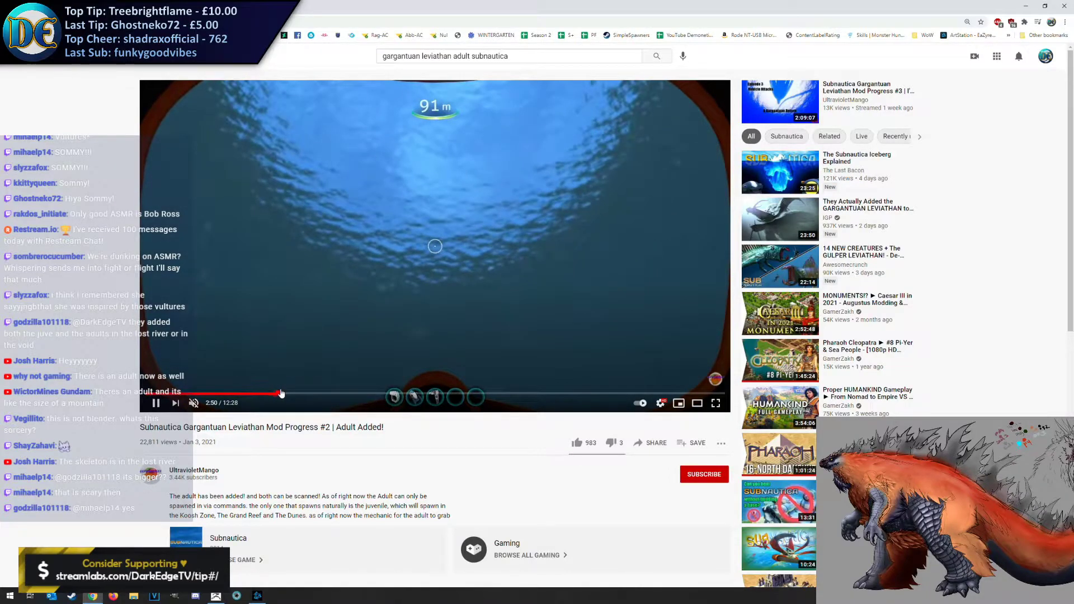
{"action": "left_click", "coordinate": [278, 394]}
{"action": "left_click", "coordinate": [272, 394]}
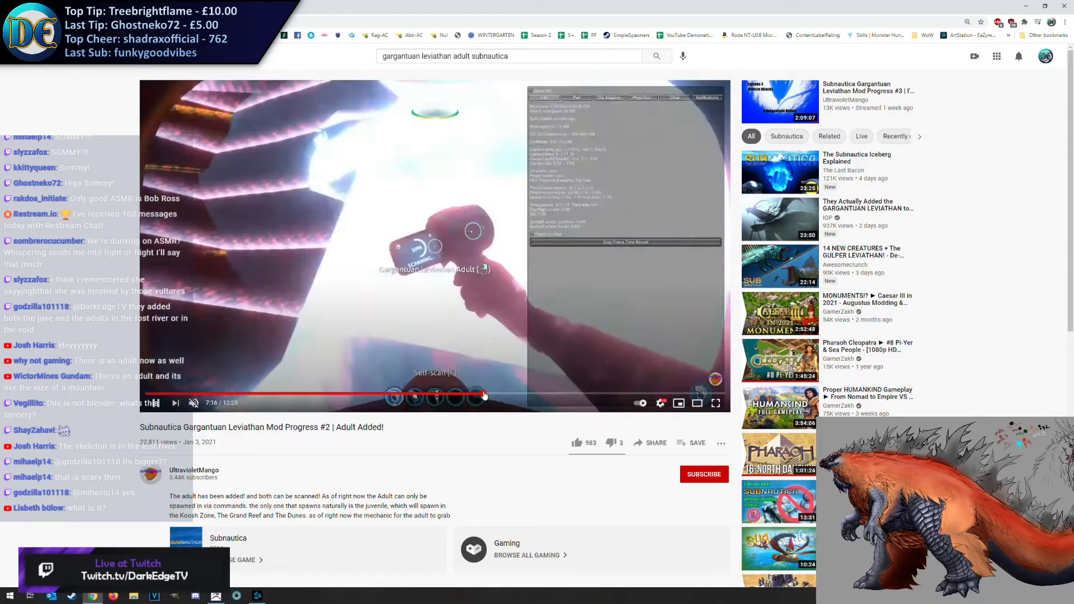
{"action": "left_click", "coordinate": [484, 394]}
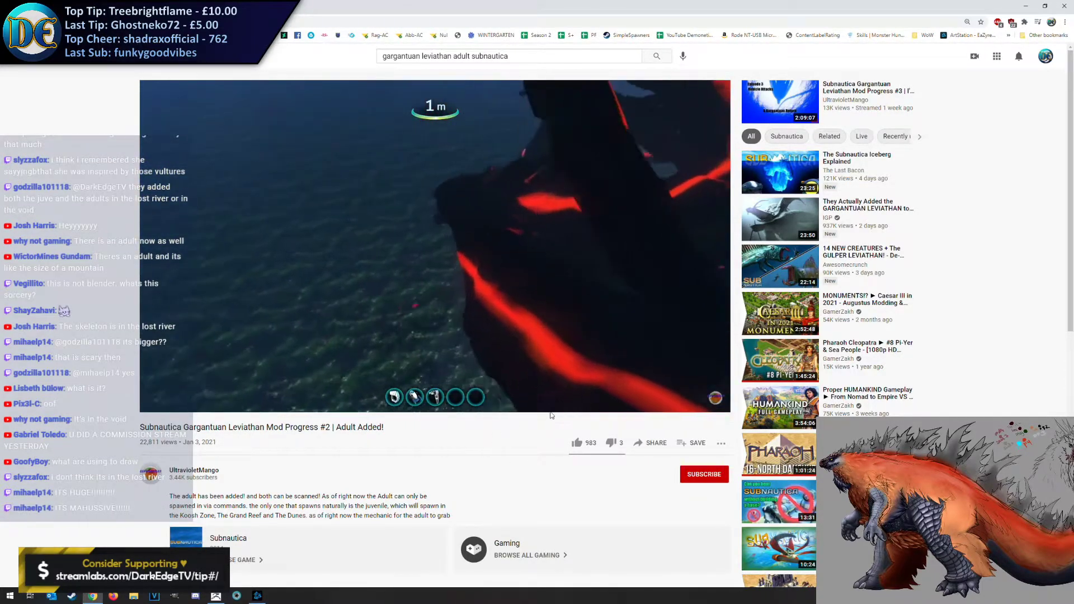
{"action": "left_click", "coordinate": [591, 393]}
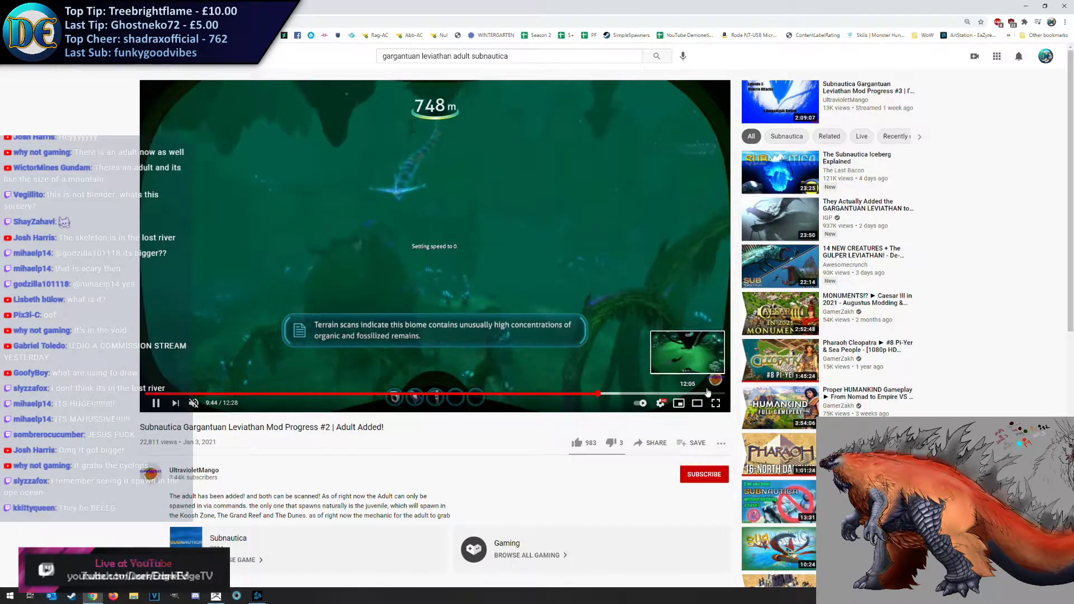
{"action": "left_click", "coordinate": [703, 393]}
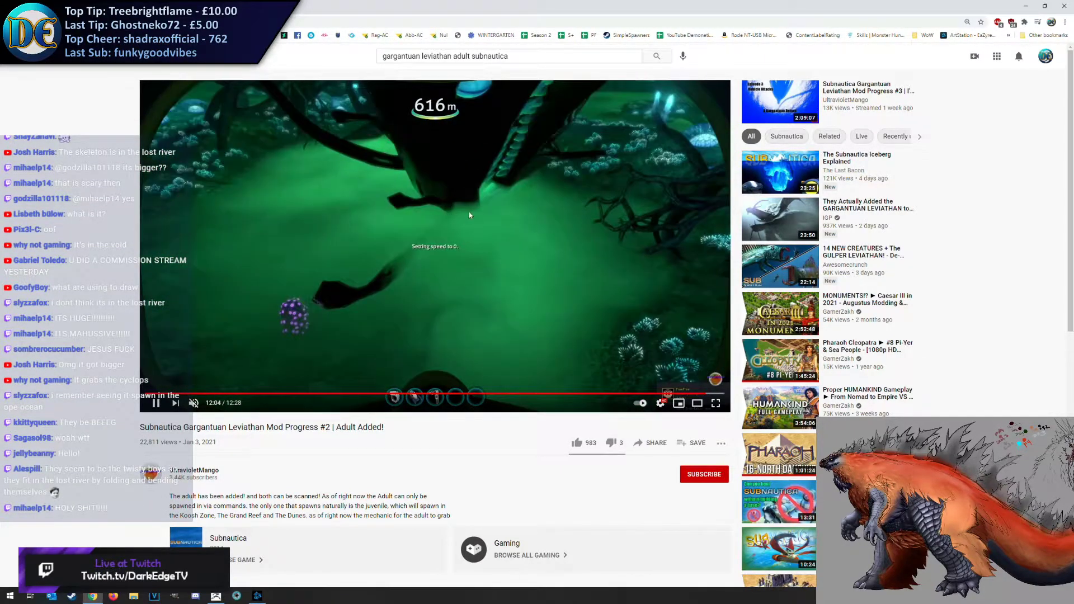
{"action": "left_click", "coordinate": [691, 393]}
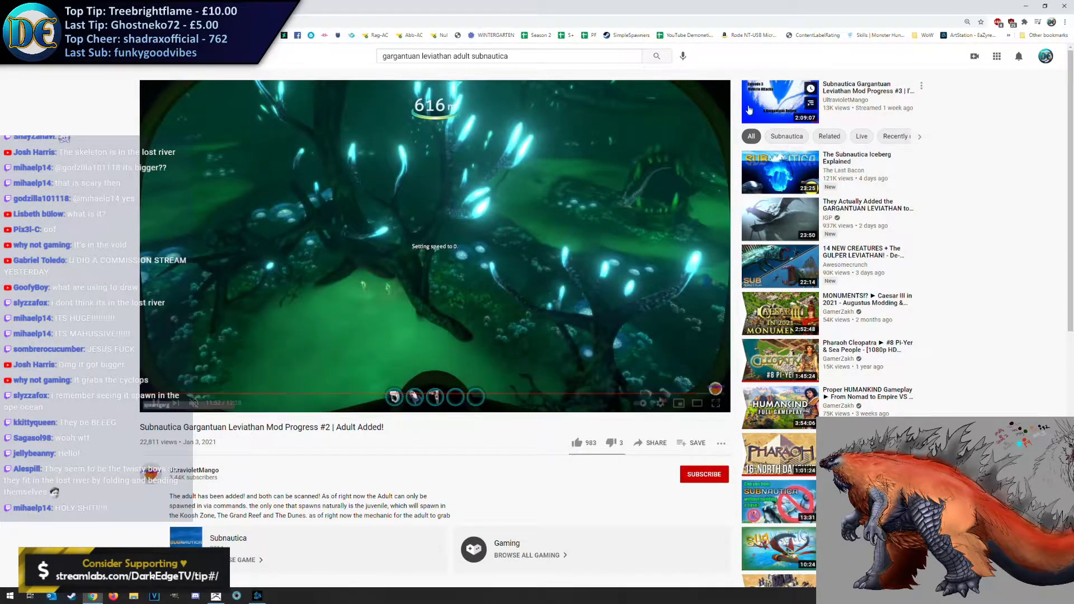
{"action": "left_click", "coordinate": [1025, 6]}
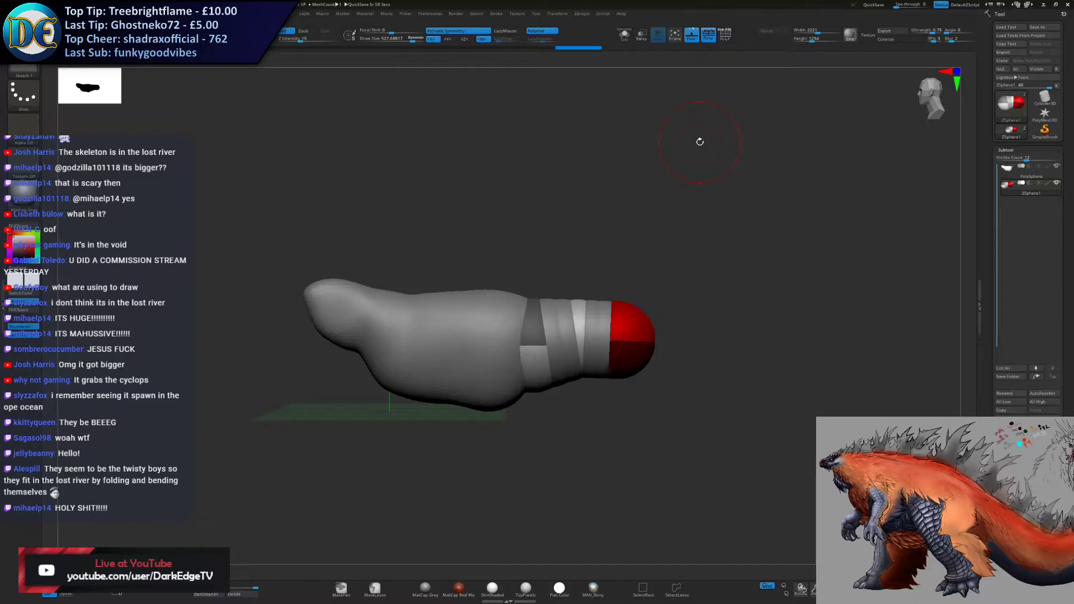
- Move the end ZSphere far back and slightly upward to stretch the chain into a long tail
{"action": "mouse_move", "coordinate": [634, 270]}
{"action": "left_mouse_down"}
{"action": "mouse_move", "coordinate": [628, 228]}
{"action": "mouse_move", "coordinate": [662, 276]}
{"action": "mouse_move", "coordinate": [643, 263]}
{"action": "mouse_move", "coordinate": [586, 288]}
{"action": "mouse_move", "coordinate": [586, 307]}
{"action": "left_mouse_up"}
{"action": "right_click_drag", "start_coordinate": [586, 308], "coordinate": [601, 297]}
{"action": "key", "text": "w"}
{"action": "left_click_drag", "start_coordinate": [601, 298], "coordinate": [745, 260]}
- Adjust the ZSpheres near the tail base so the tail flows out of the rump and tapers toward its tip
{"action": "right_click_drag", "start_coordinate": [545, 291], "coordinate": [579, 335], "text": "alt"}
{"action": "left_click_drag", "start_coordinate": [572, 340], "coordinate": [542, 321]}
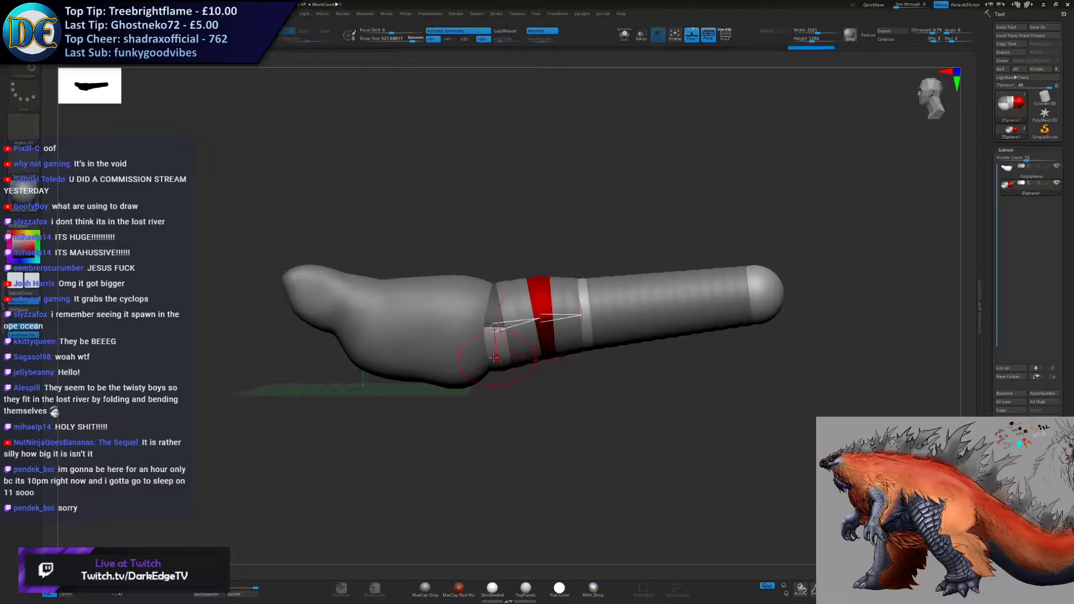
{"action": "left_click", "coordinate": [587, 313]}
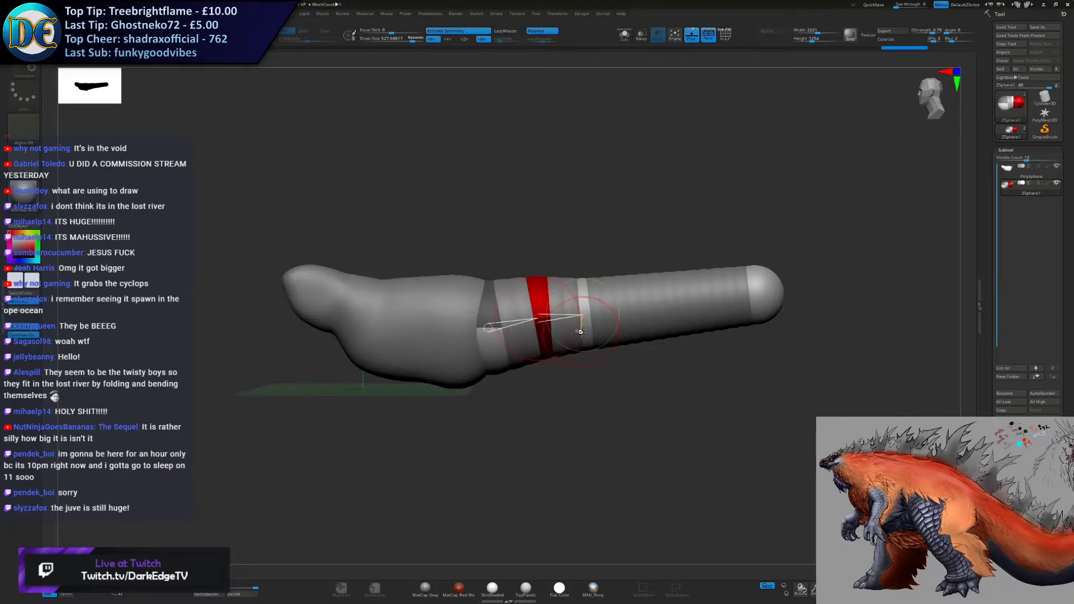
{"action": "right_click_drag", "start_coordinate": [586, 318], "coordinate": [542, 302], "text": "ctrl"}
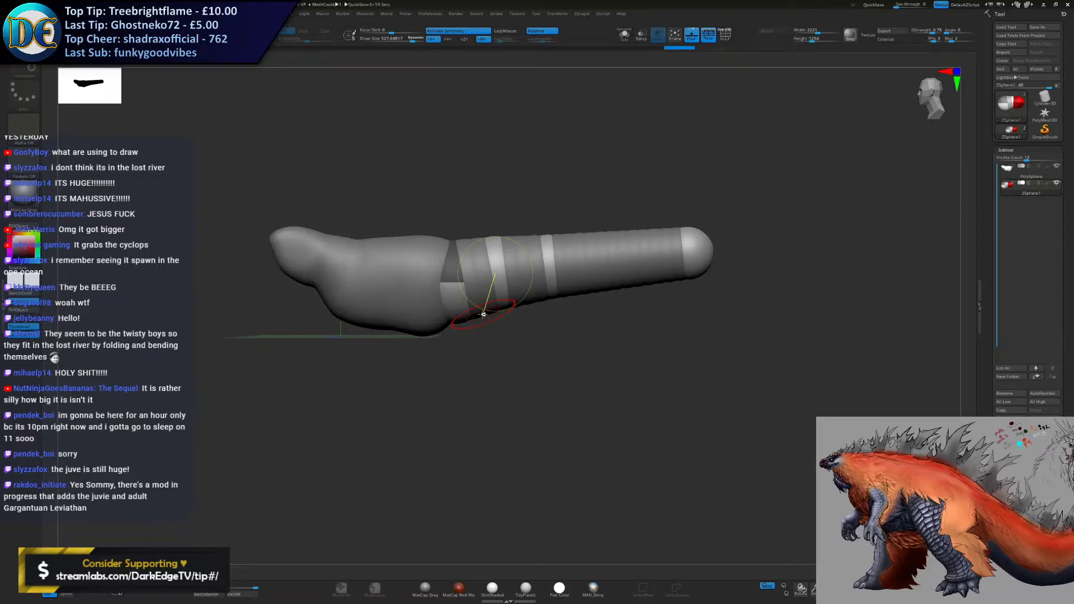
{"action": "right_click_drag", "start_coordinate": [659, 303], "coordinate": [664, 335], "text": "alt"}
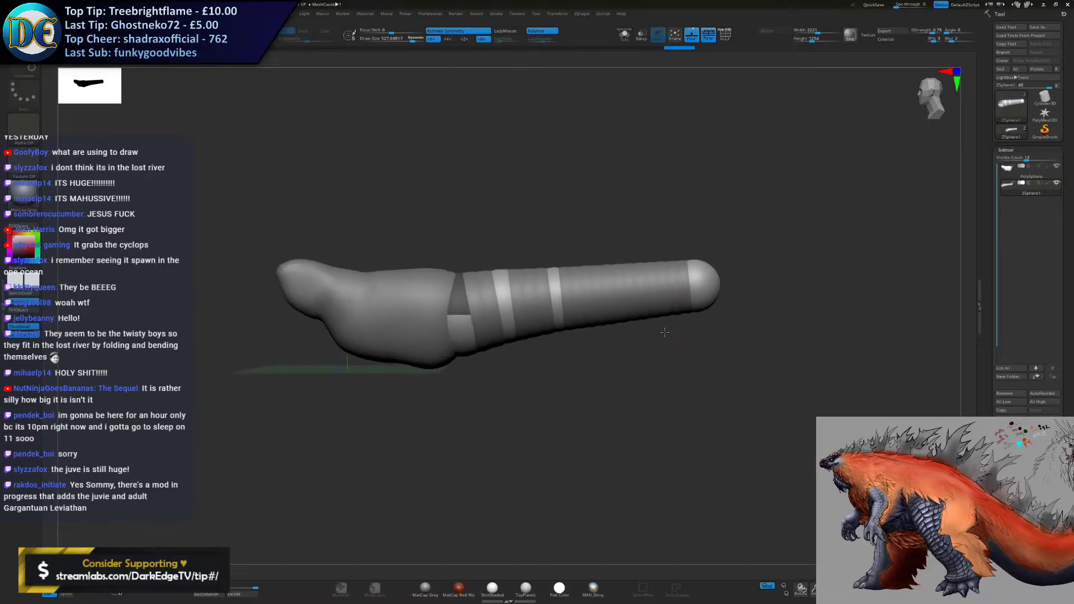